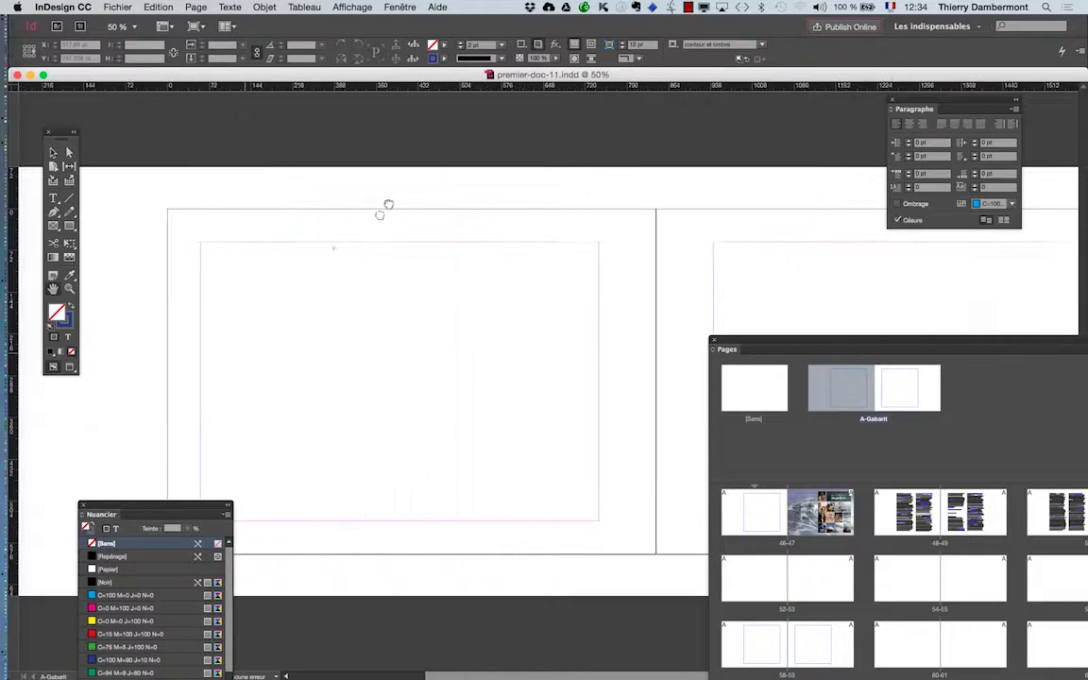
Step: Draw a text frame about 67 × 53 pt in the lower-left margin corner of the left A-Gabarit master page
{"action": "key", "text": "super+equal"}
{"action": "key", "text": "super+equal"}
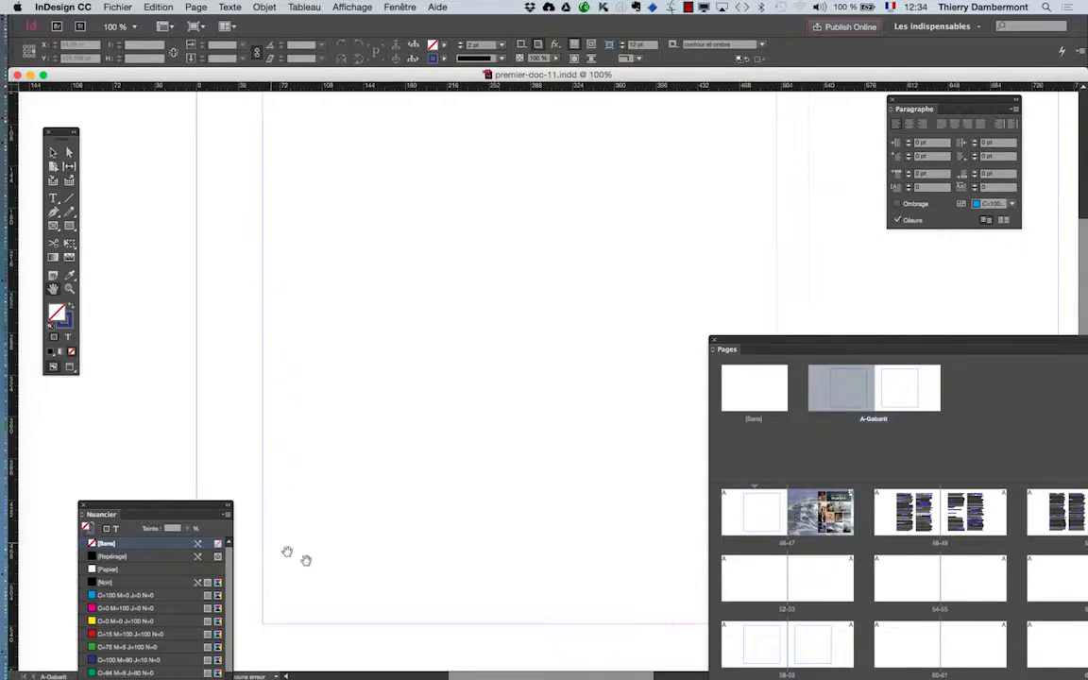
{"action": "left_click_drag", "start_coordinate": [349, 444], "coordinate": [285, 299]}
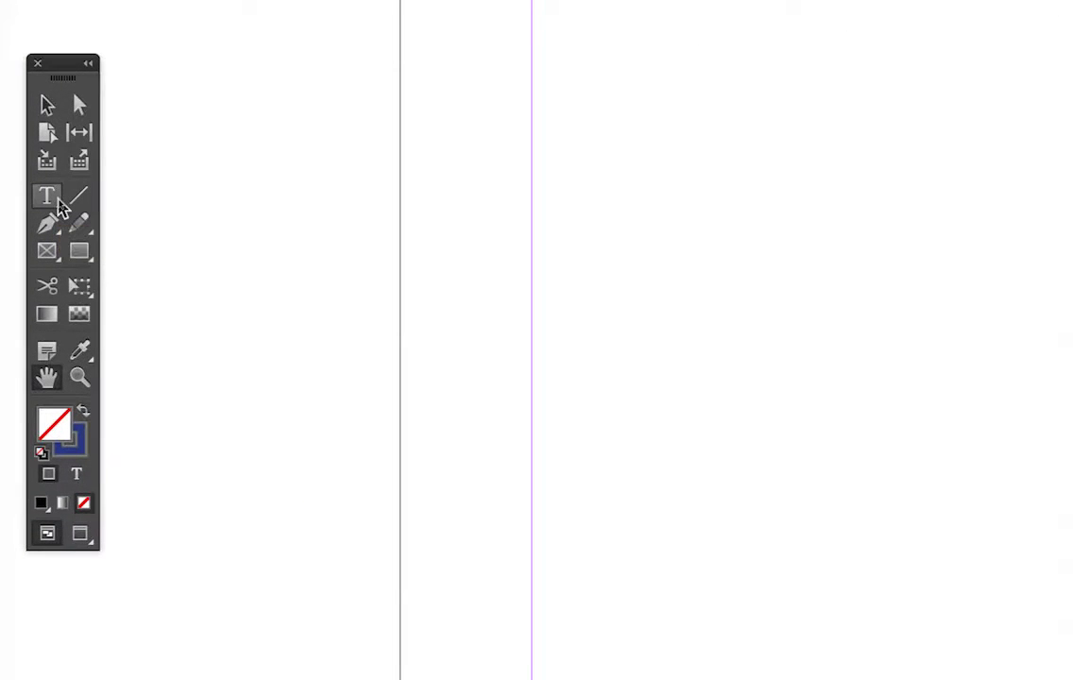
{"action": "left_click", "coordinate": [48, 196]}
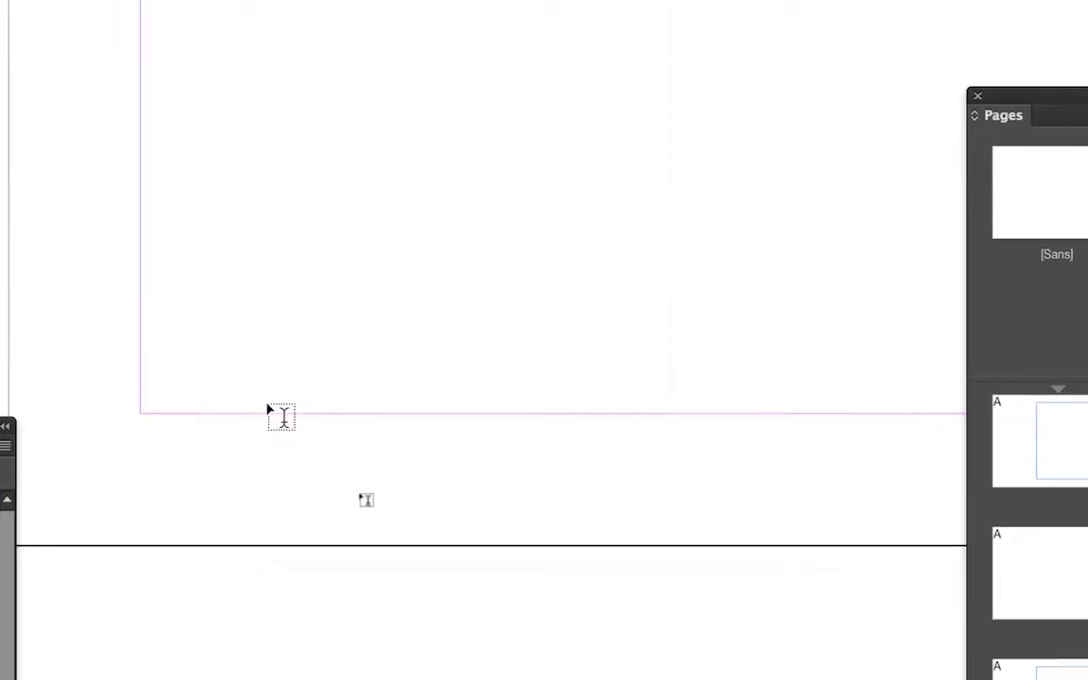
{"action": "left_click_drag", "start_coordinate": [282, 408], "coordinate": [122, 289]}
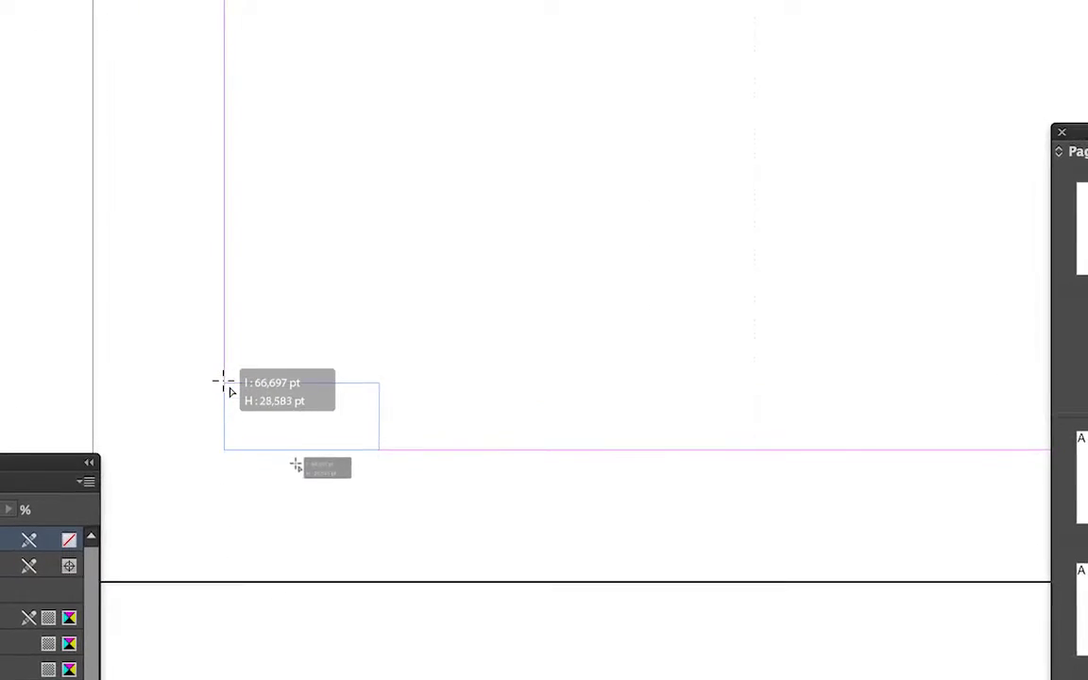
{"action": "left_click_drag", "start_coordinate": [224, 362], "coordinate": [224, 357]}
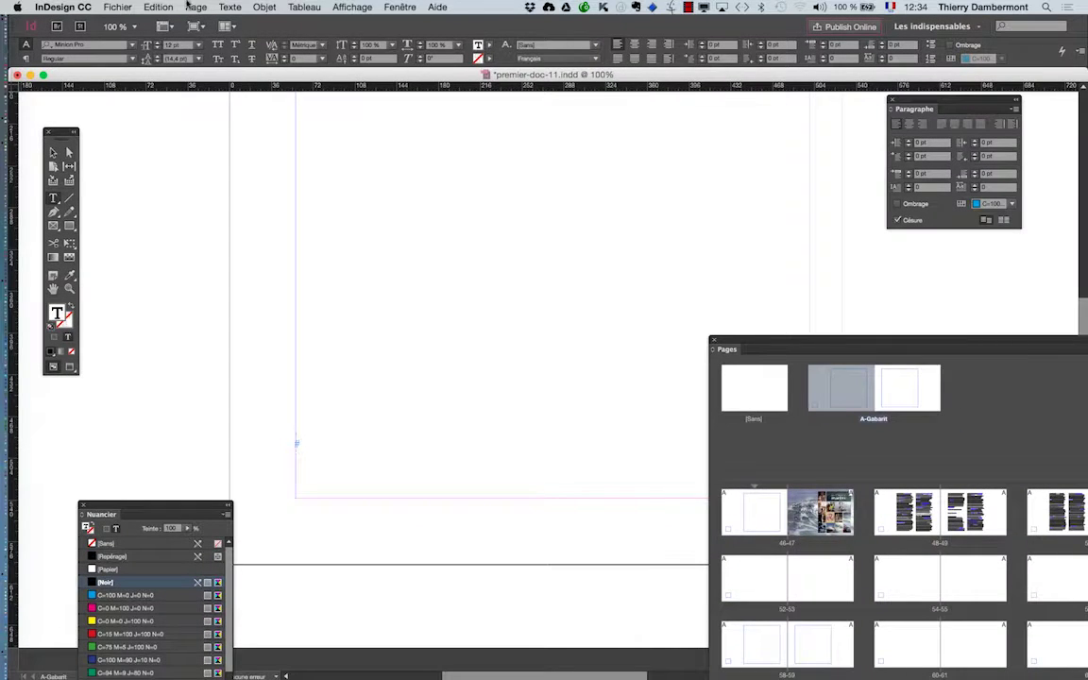
Step: Check the margins and columns settings of the A-Gabarit master page
{"action": "left_click", "coordinate": [196, 6]}
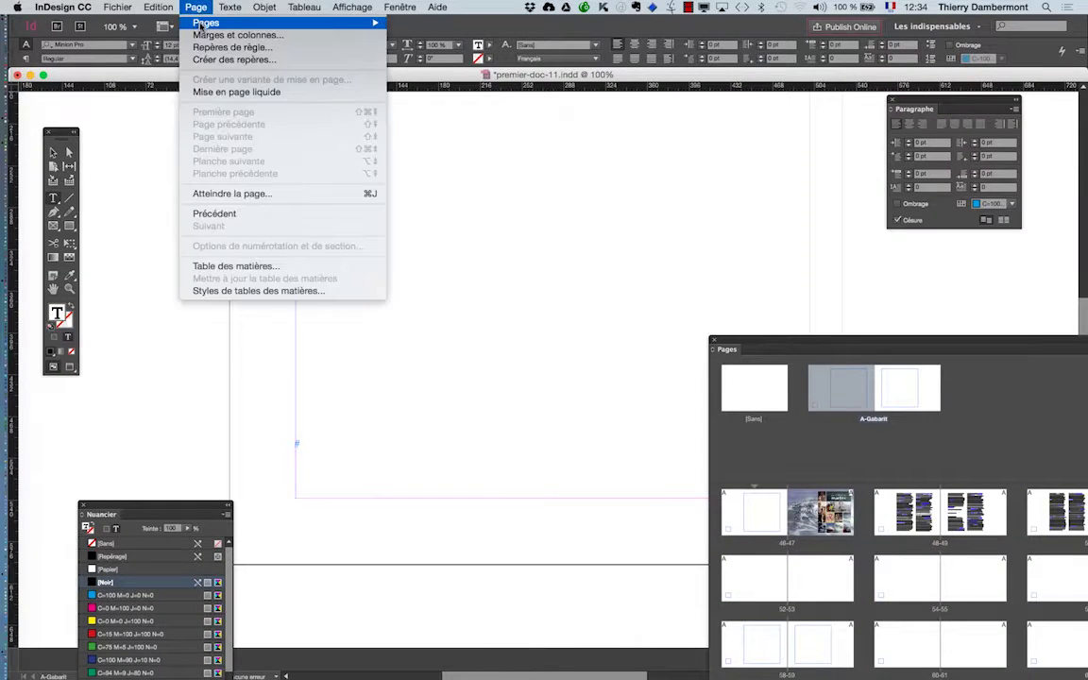
{"action": "left_click", "coordinate": [217, 34]}
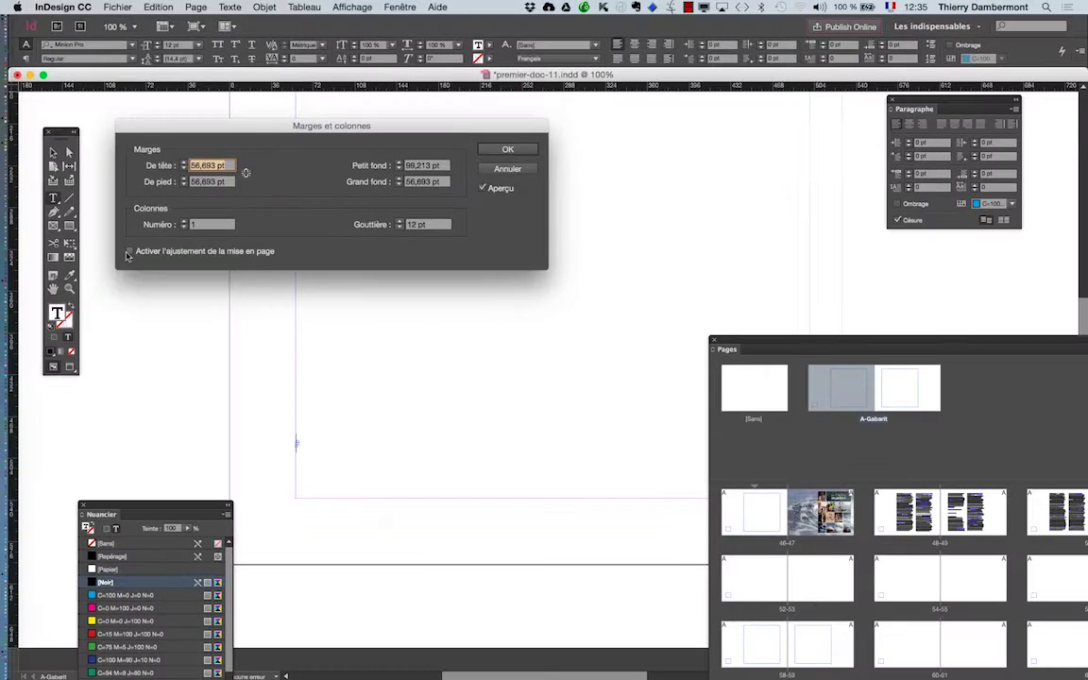
{"action": "left_click", "coordinate": [507, 149]}
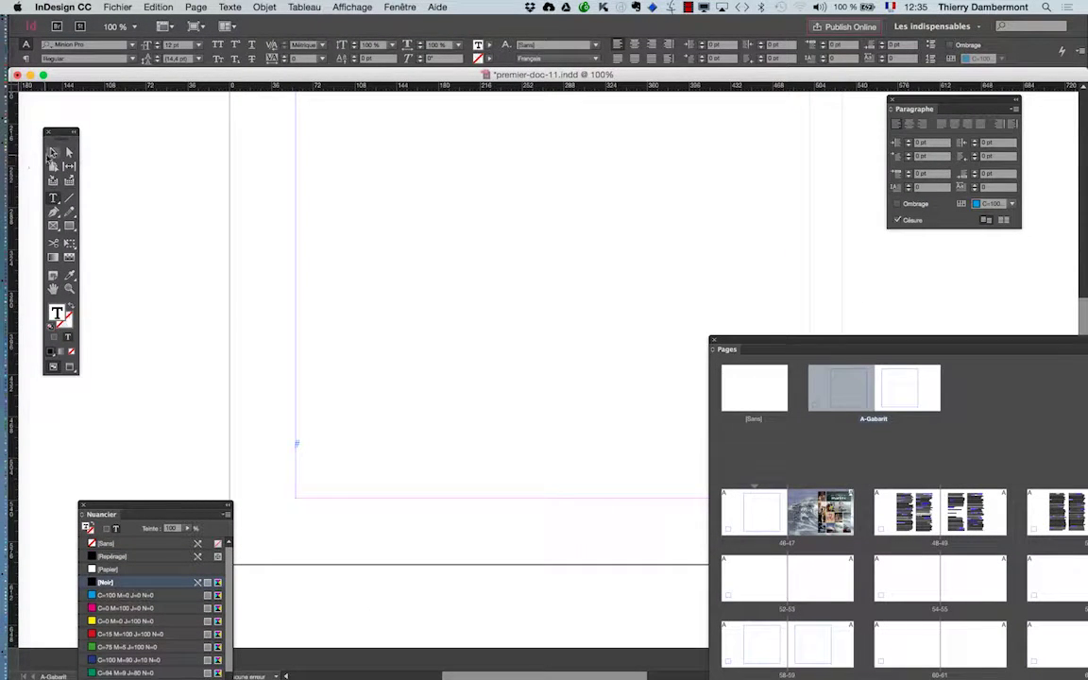
Step: Resize the text frame to about 60 × 57 pt from its upper-right corner and place the text cursor inside it
{"action": "key", "text": "Escape"}
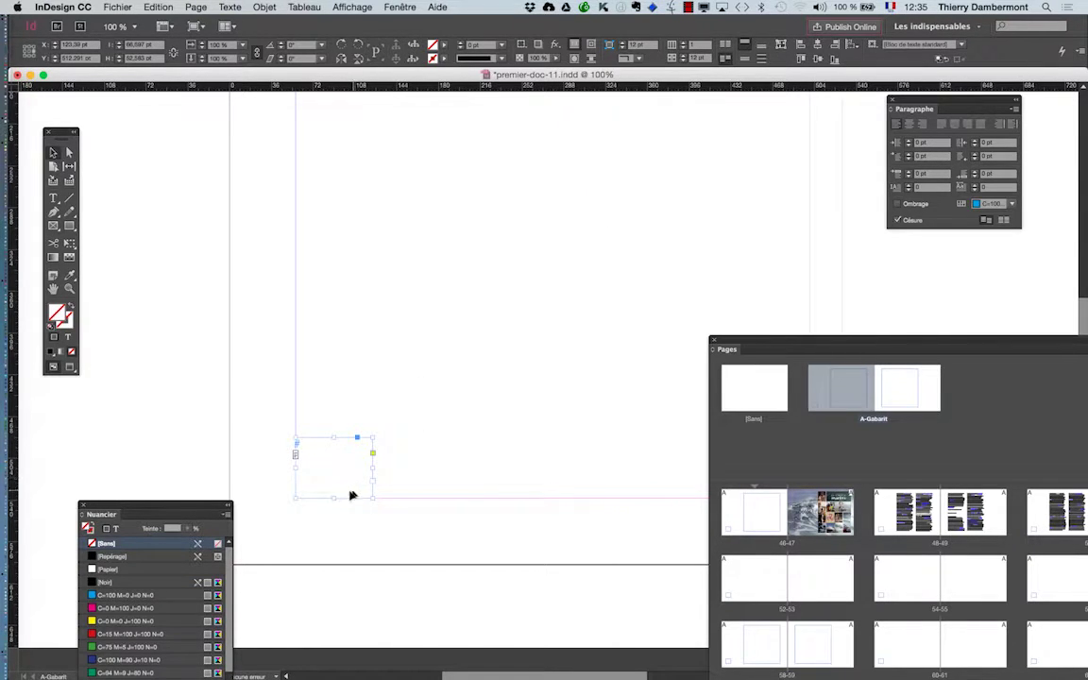
{"action": "scroll", "coordinate": [316, 500], "scroll_direction": "up", "scroll_amount": 2}
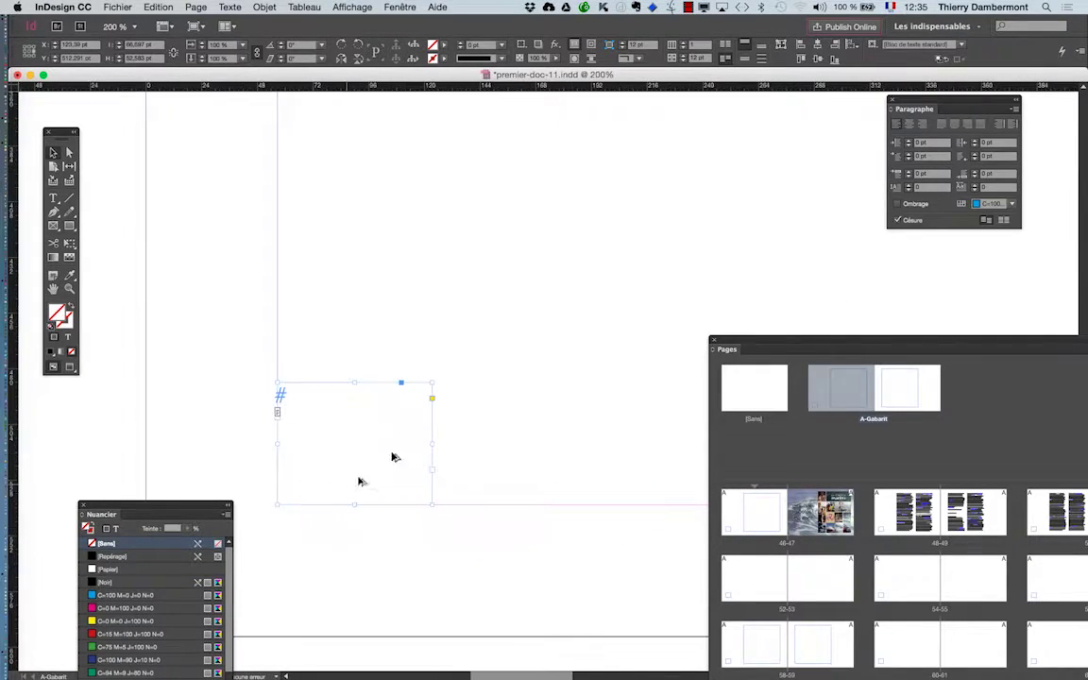
{"action": "left_click_drag", "start_coordinate": [428, 382], "coordinate": [336, 427]}
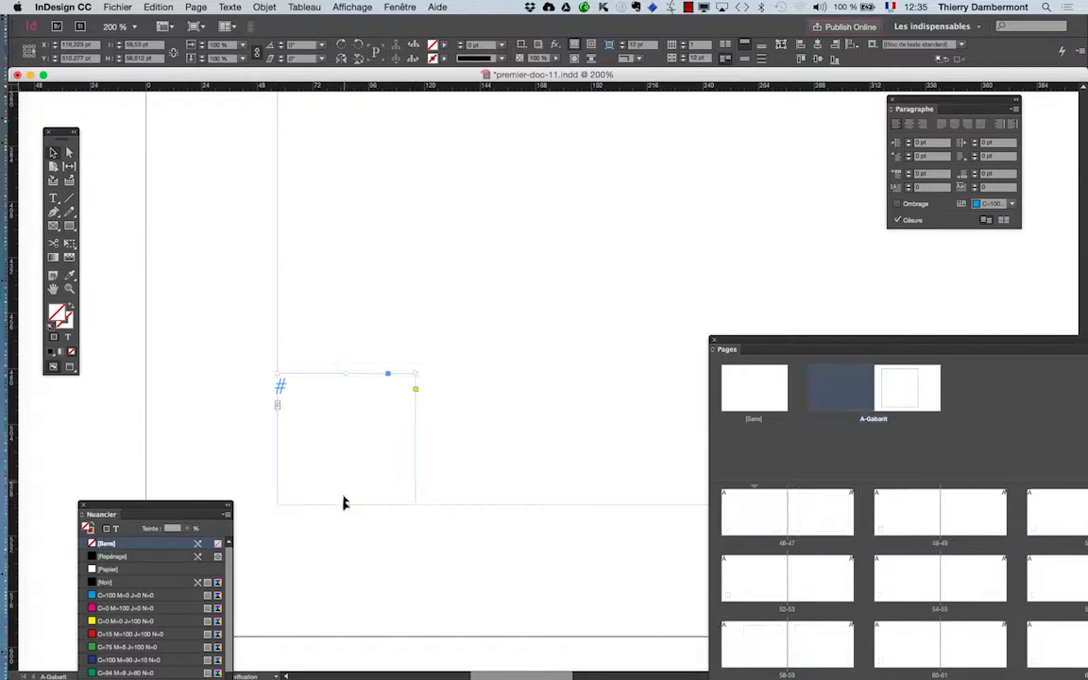
{"action": "left_click", "coordinate": [54, 197]}
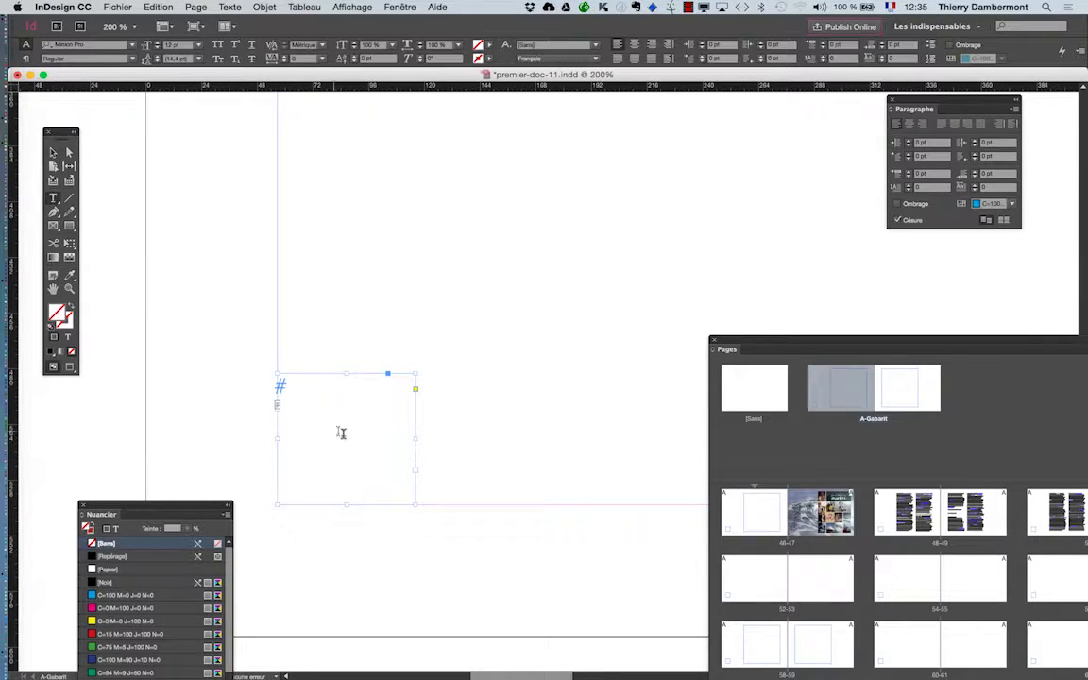
{"action": "left_click", "coordinate": [344, 431]}
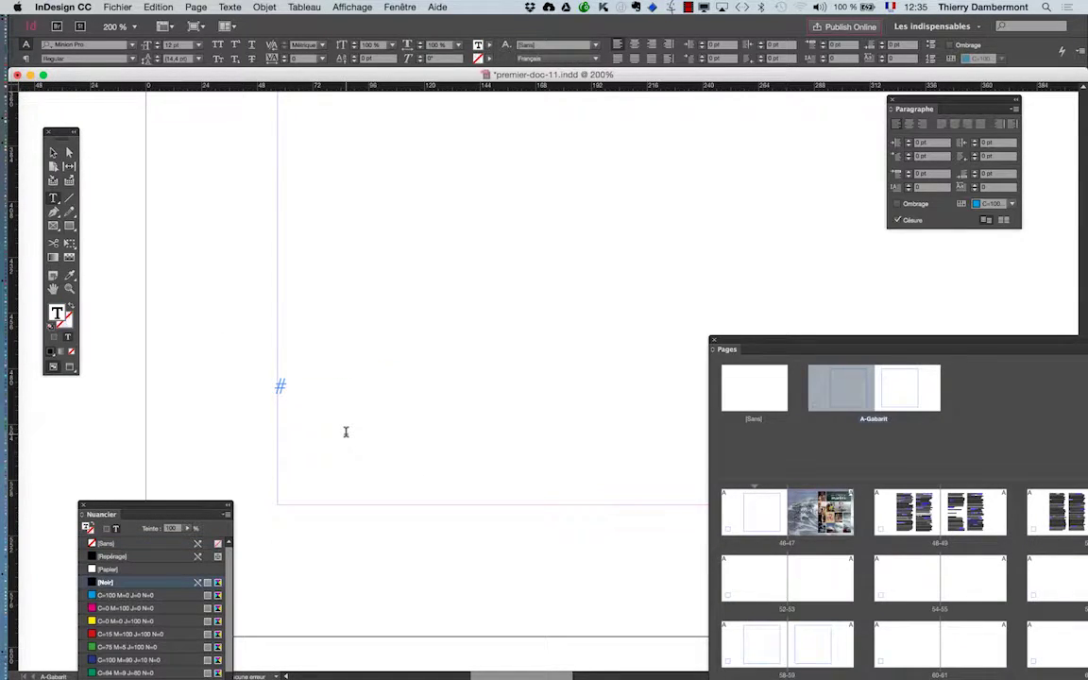
Step: Try the current page number marker (Numéro de page active) in the text frame and delete it again
{"action": "right_click", "coordinate": [376, 440]}
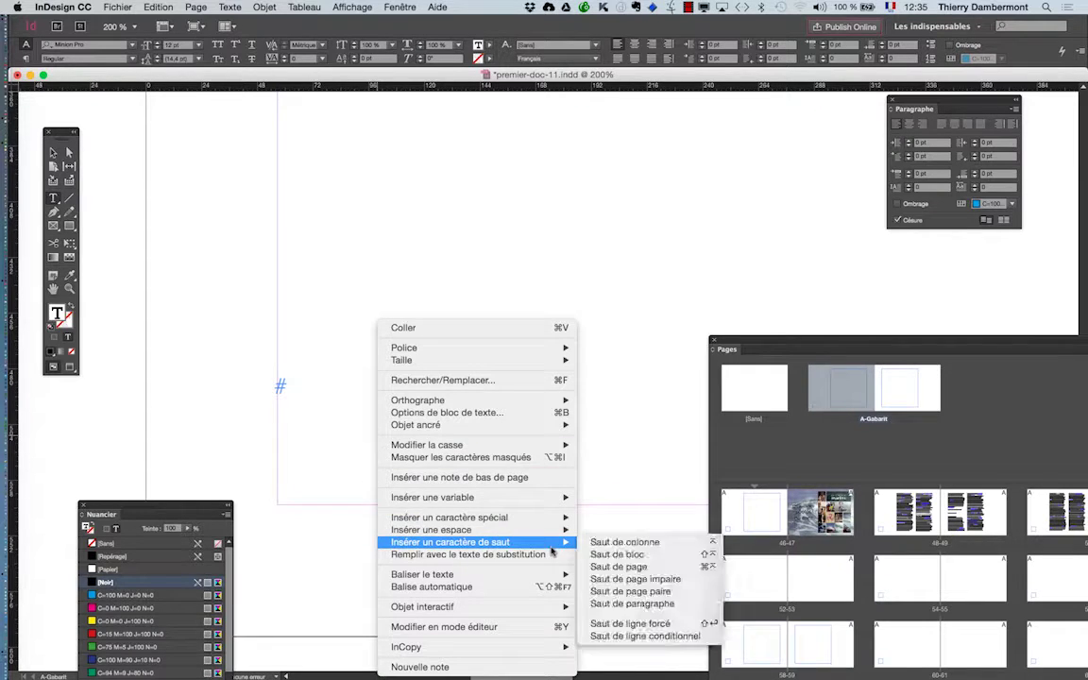
{"action": "mouse_move", "coordinate": [559, 517]}
{"action": "mouse_move", "coordinate": [608, 530]}
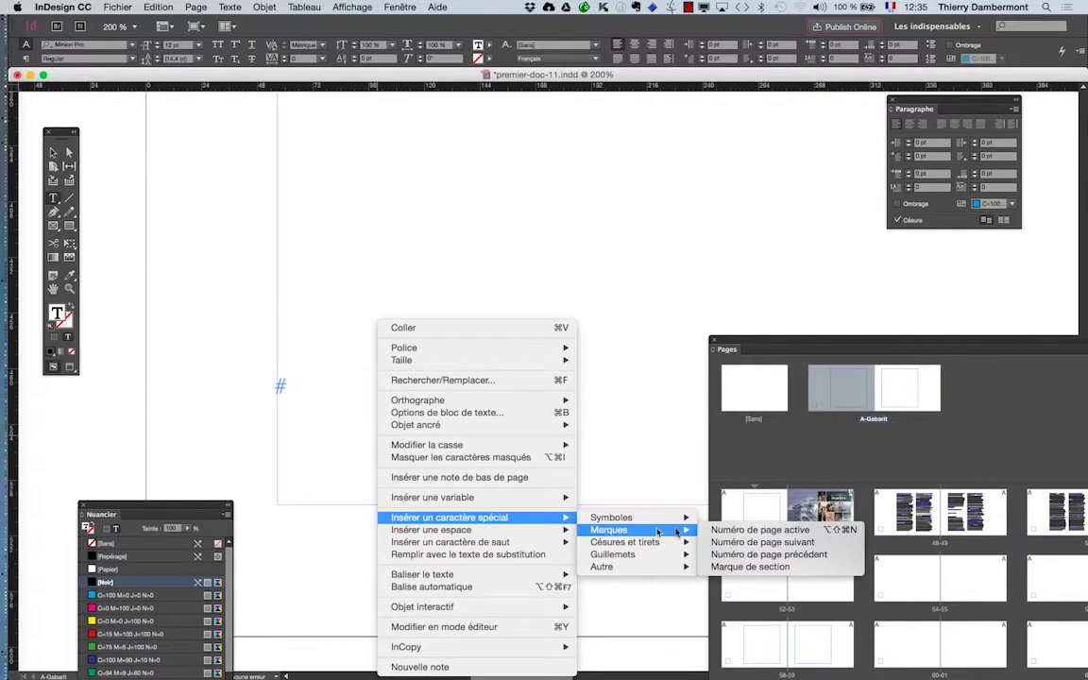
{"action": "left_click", "coordinate": [728, 530]}
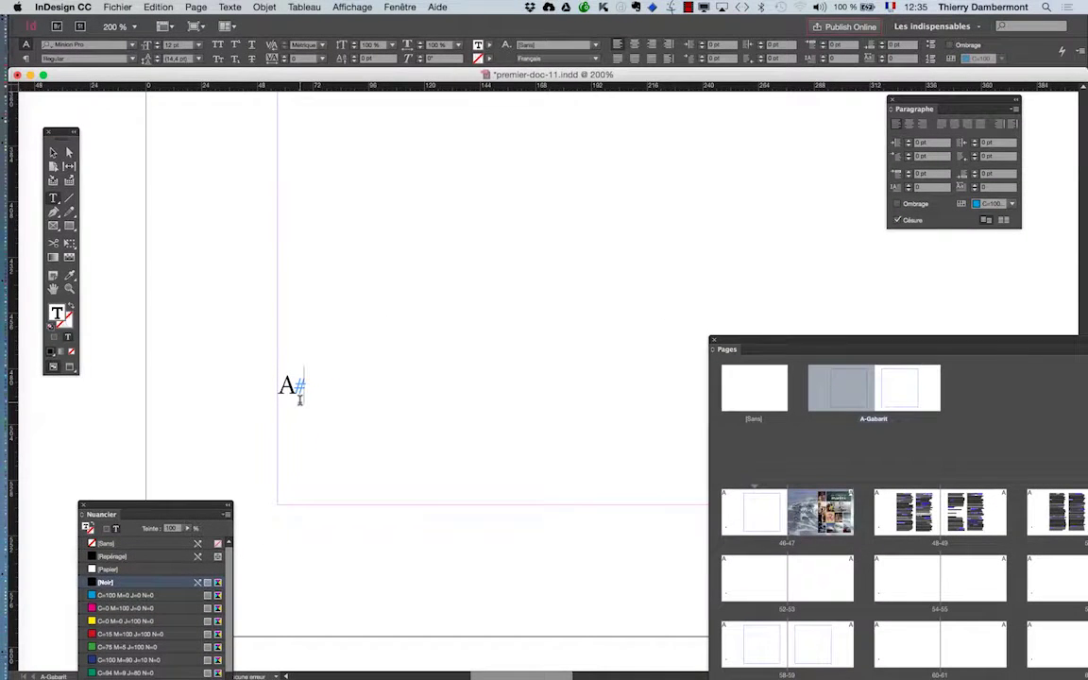
{"action": "left_click_drag", "start_coordinate": [298, 388], "coordinate": [270, 394]}
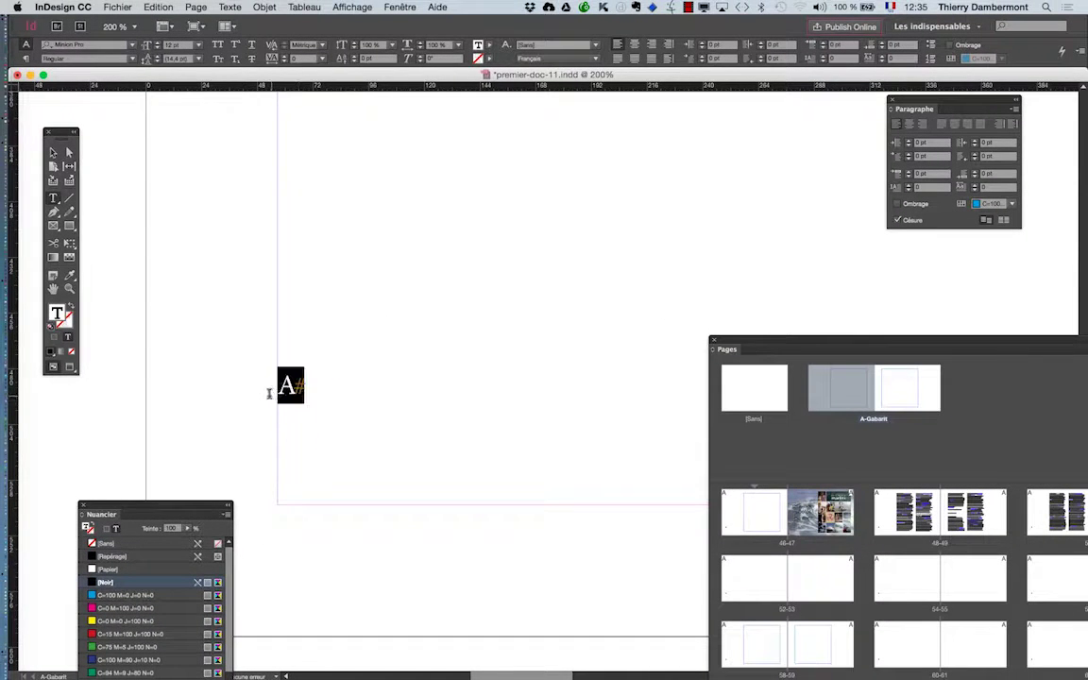
{"action": "key", "text": "BackSpace"}
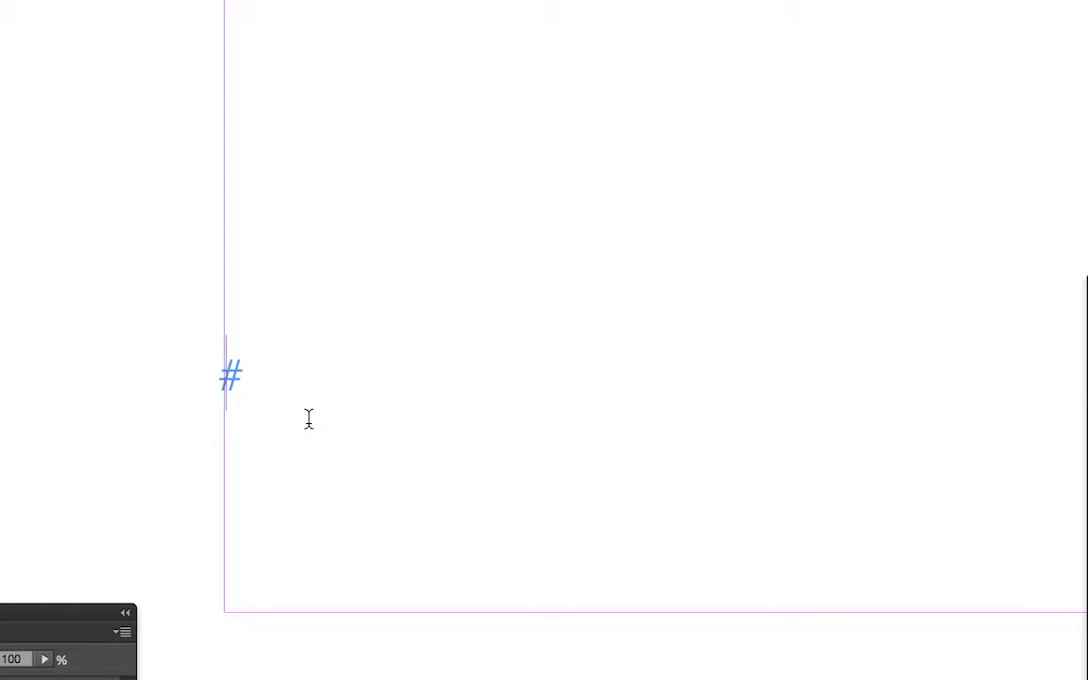
Step: Insert the current page number marker (Numéro de page active) into the master page's text frame
{"action": "right_click", "coordinate": [308, 418]}
{"action": "mouse_move", "coordinate": [399, 642]}
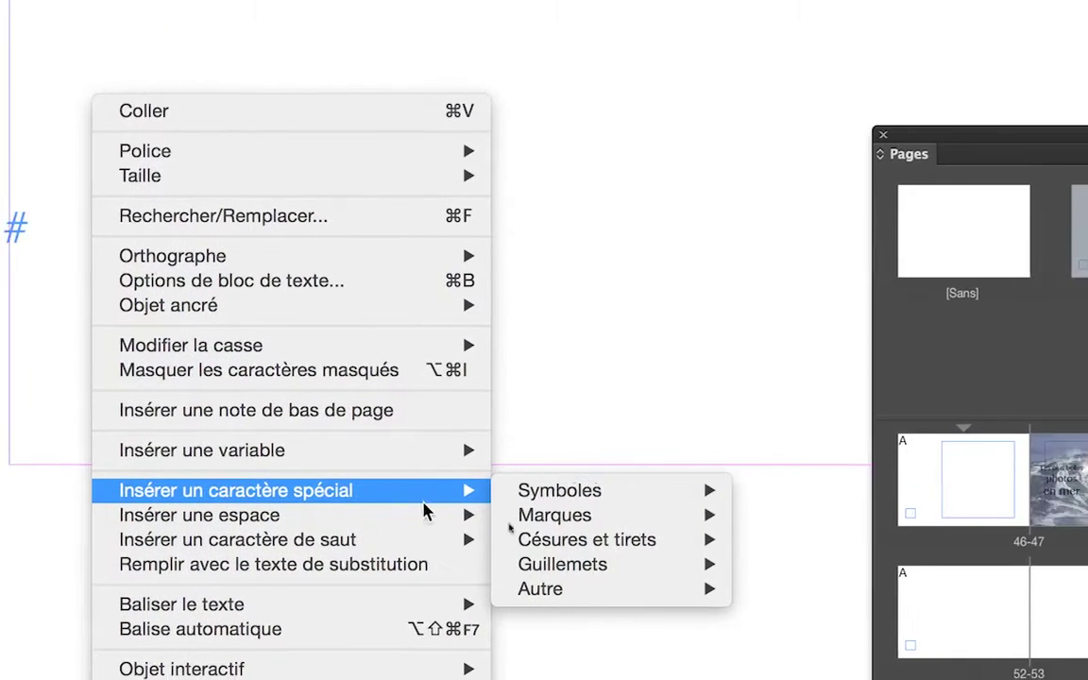
{"action": "mouse_move", "coordinate": [716, 526]}
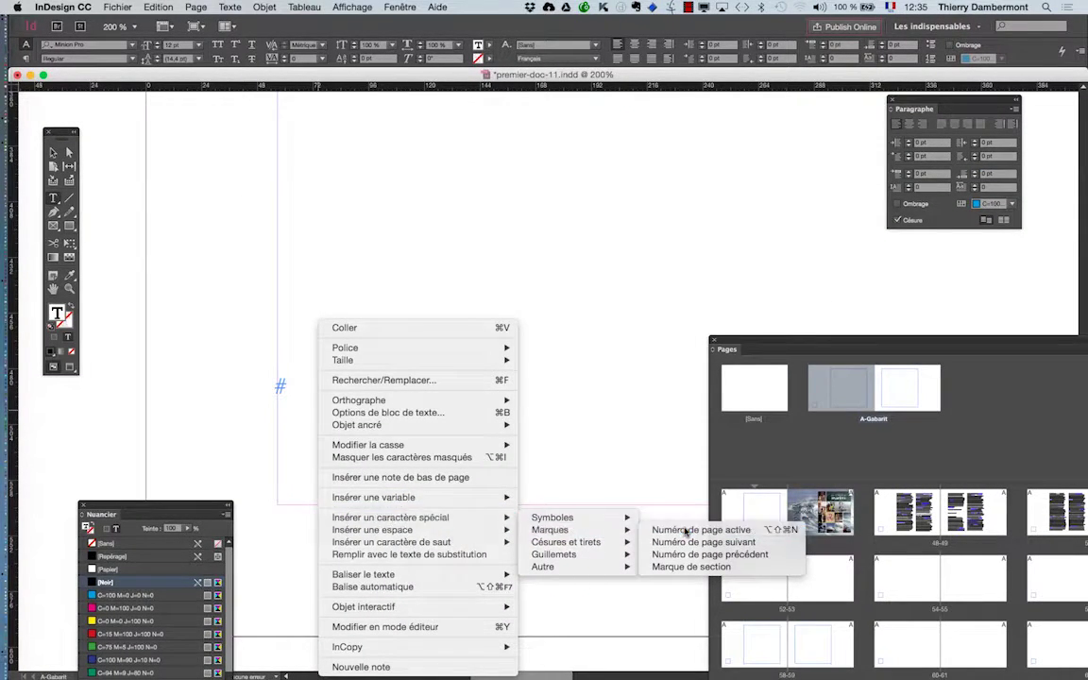
{"action": "left_click", "coordinate": [688, 531]}
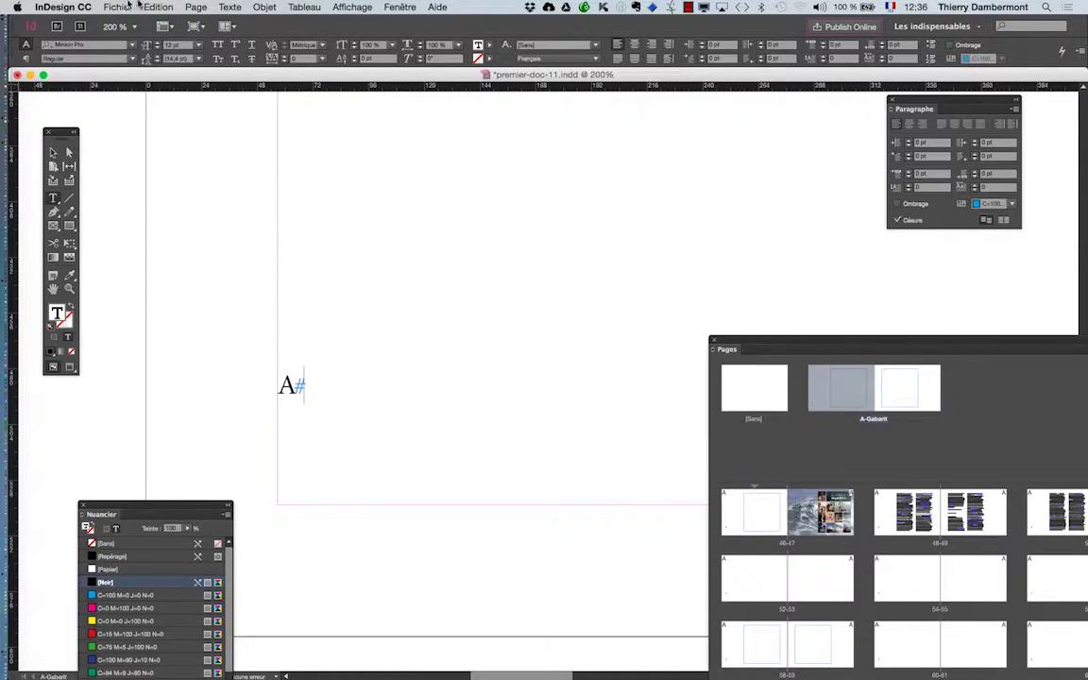
Step: Try the paragraph style "image centrée dans la colonne" on the page number and restore [Paragraphe standard]
{"action": "left_click", "coordinate": [223, 5]}
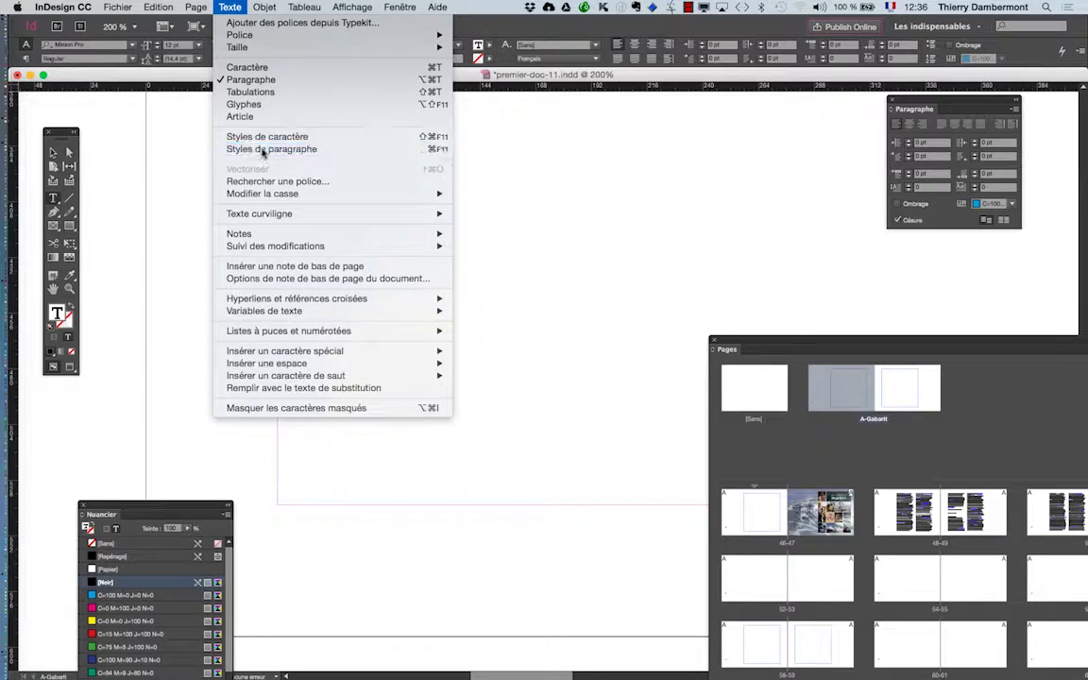
{"action": "left_click", "coordinate": [647, 227]}
{"action": "left_click_drag", "start_coordinate": [442, 116], "coordinate": [469, 290]}
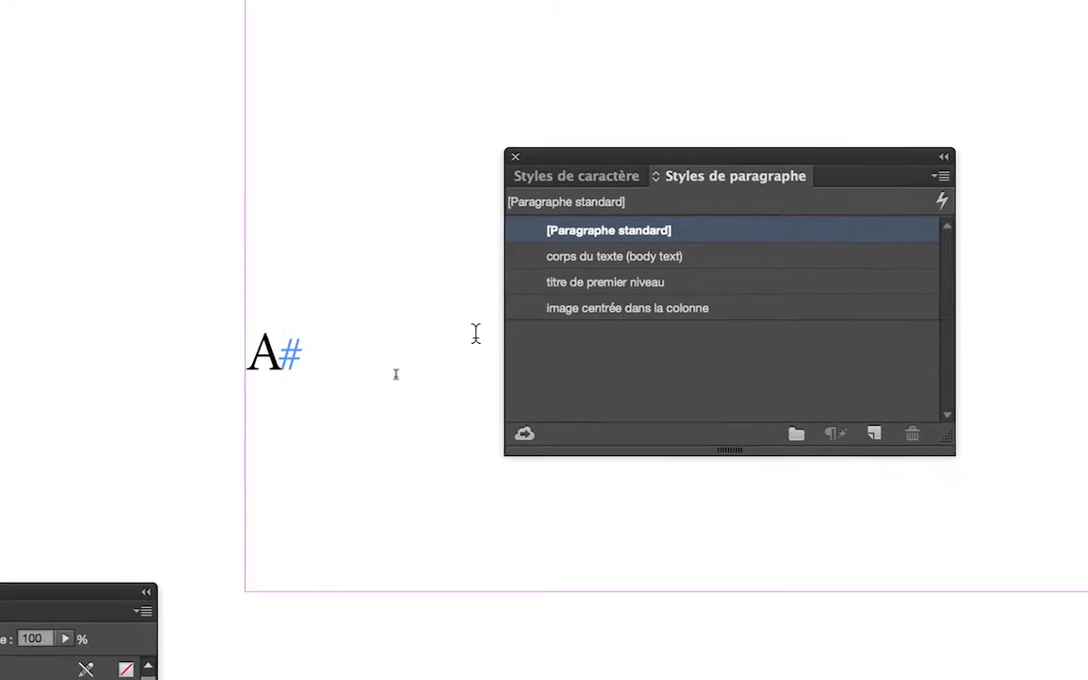
{"action": "left_click", "coordinate": [628, 303]}
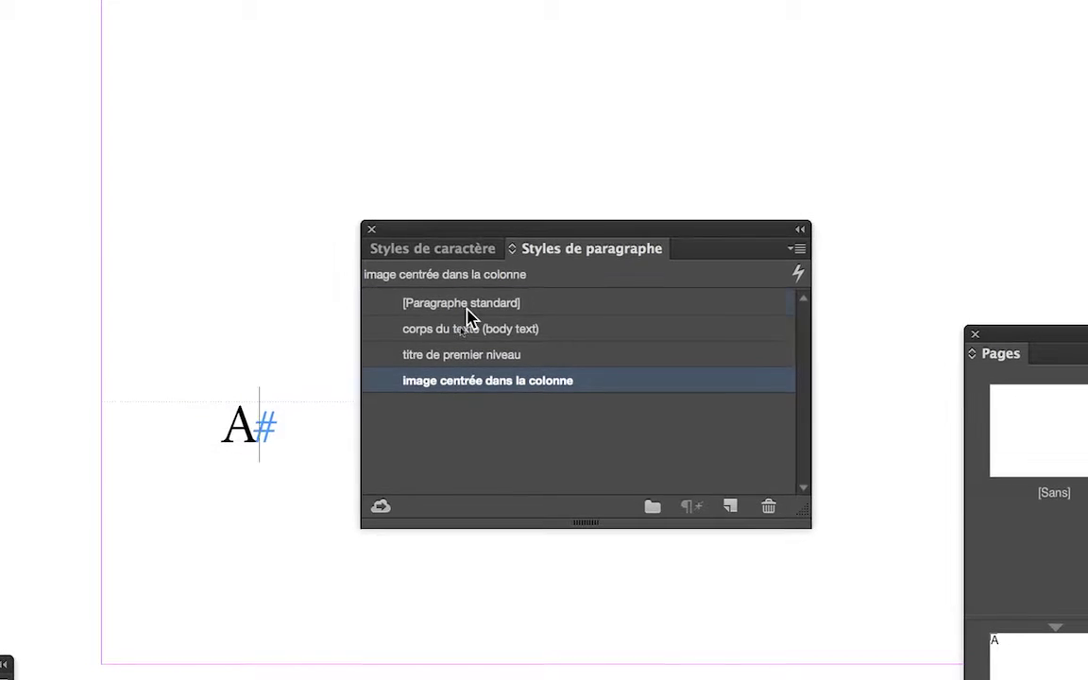
{"action": "left_click", "coordinate": [467, 308]}
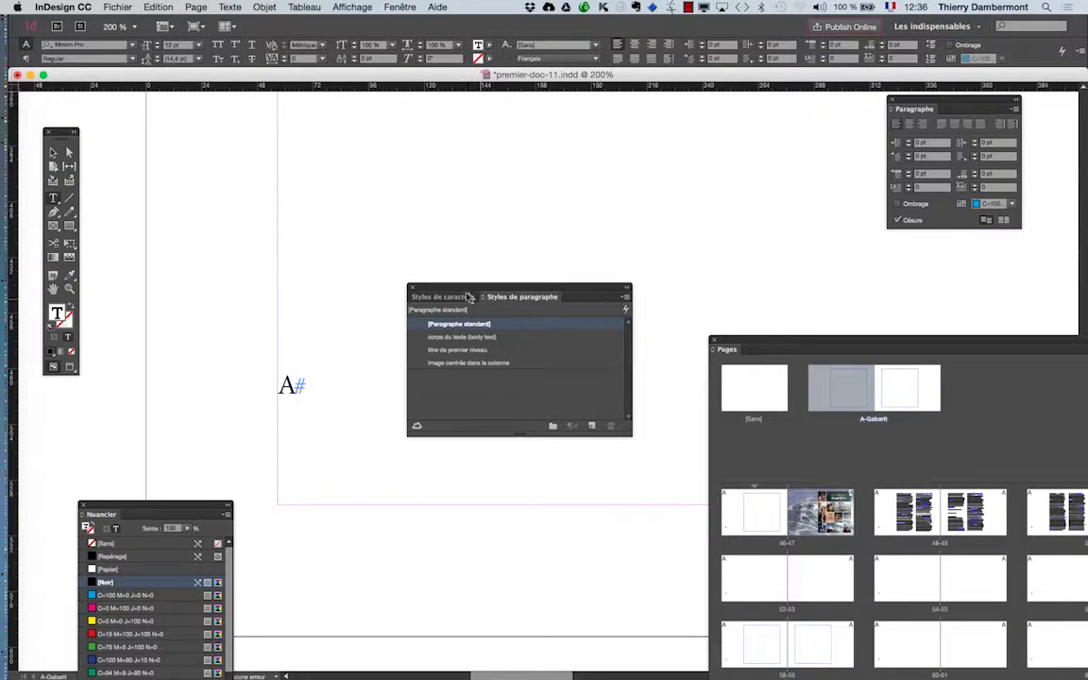
{"action": "left_click", "coordinate": [413, 289]}
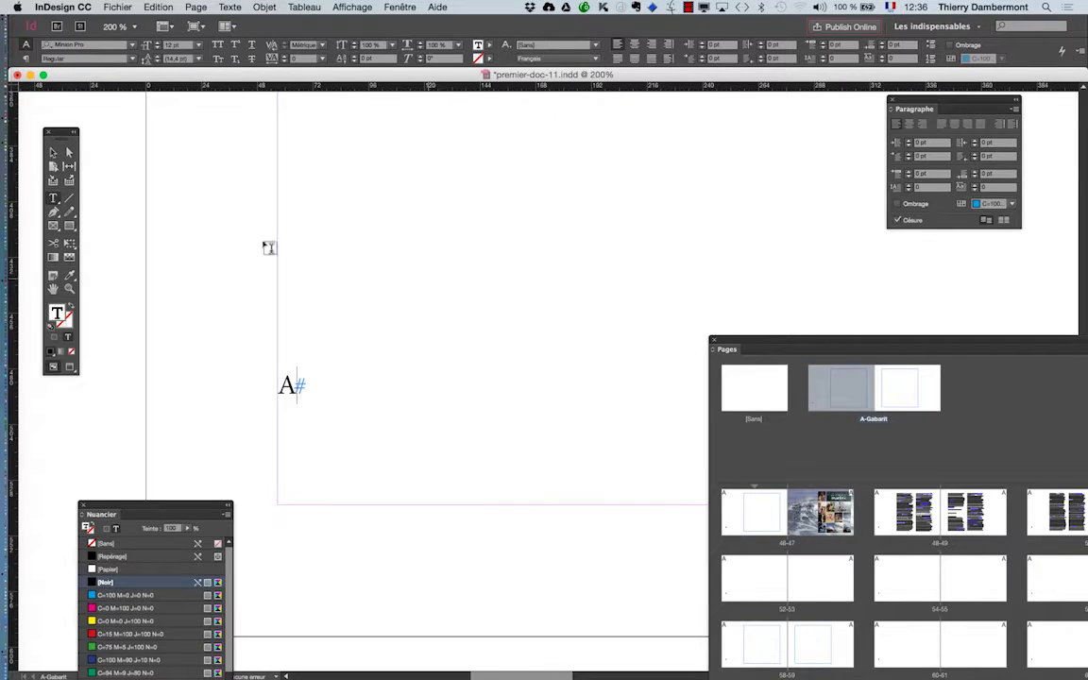
Step: Centre the page number horizontally by applying centred paragraph alignment to the whole text frame
{"action": "left_click", "coordinate": [54, 288]}
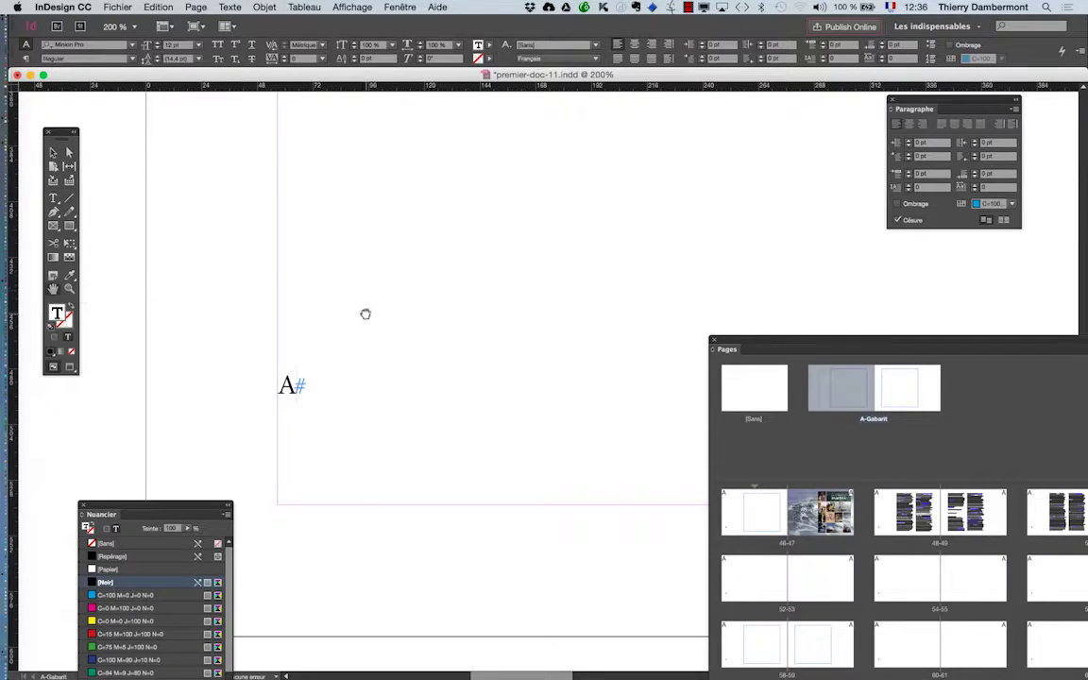
{"action": "left_click_drag", "start_coordinate": [365, 314], "coordinate": [326, 215]}
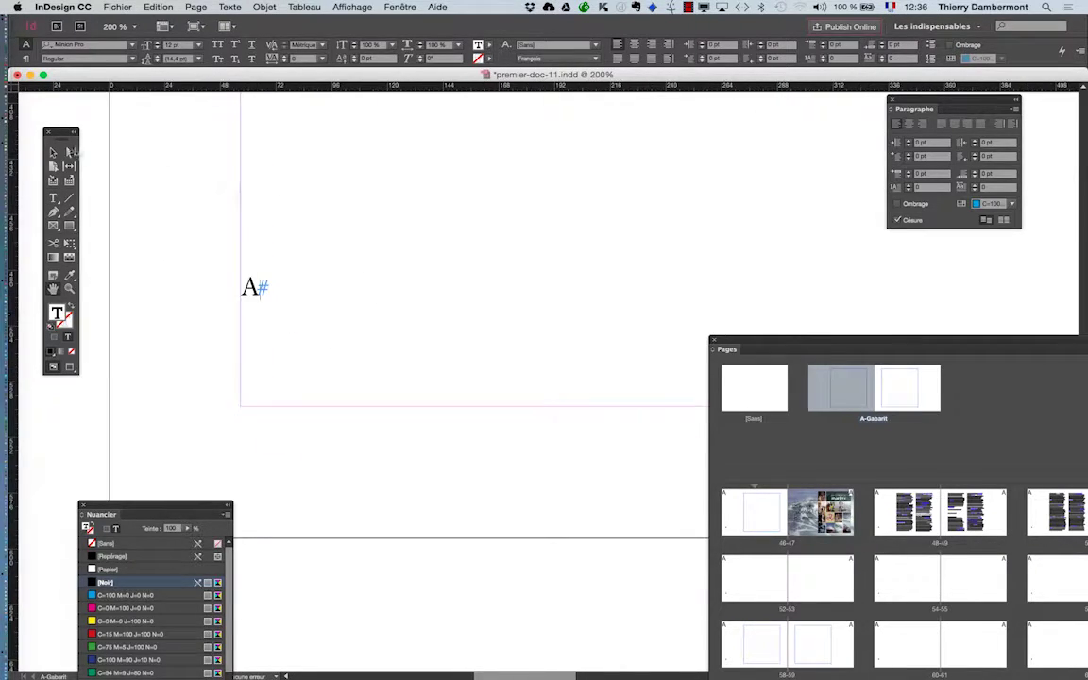
{"action": "left_click", "coordinate": [54, 152]}
{"action": "left_click", "coordinate": [335, 339]}
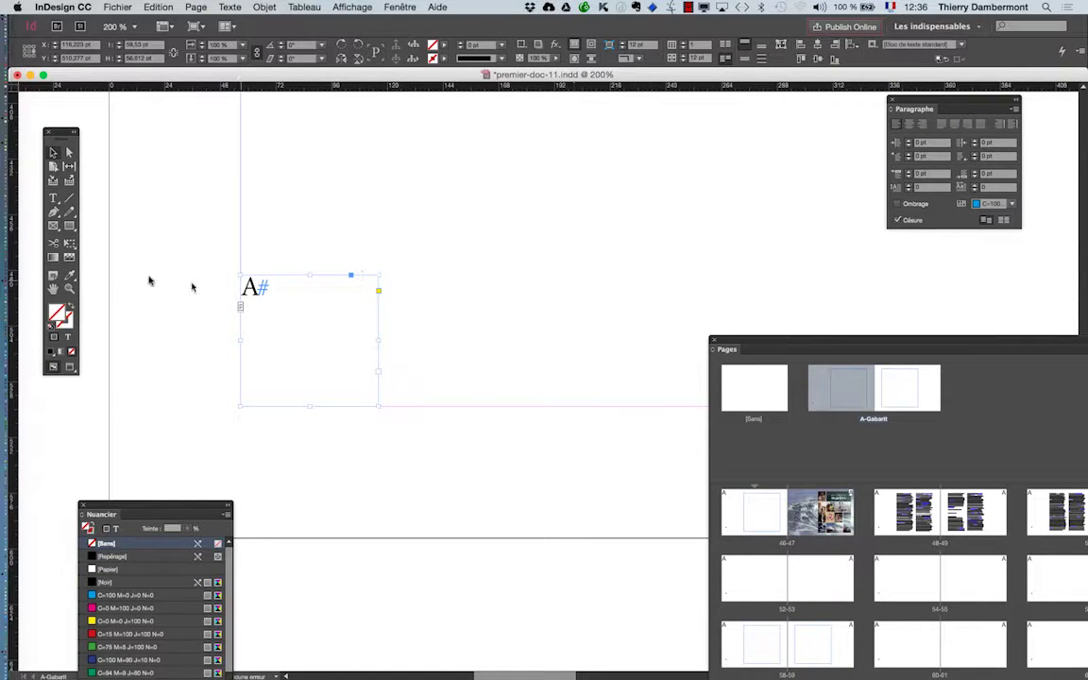
{"action": "left_click", "coordinate": [229, 7]}
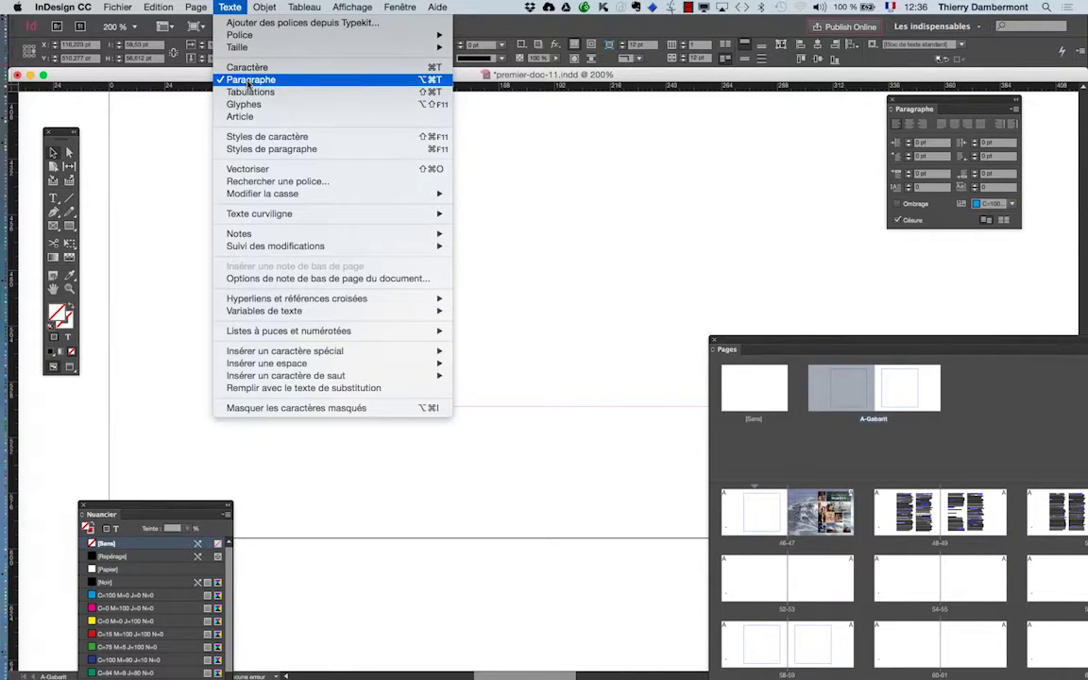
{"action": "left_click", "coordinate": [855, 104]}
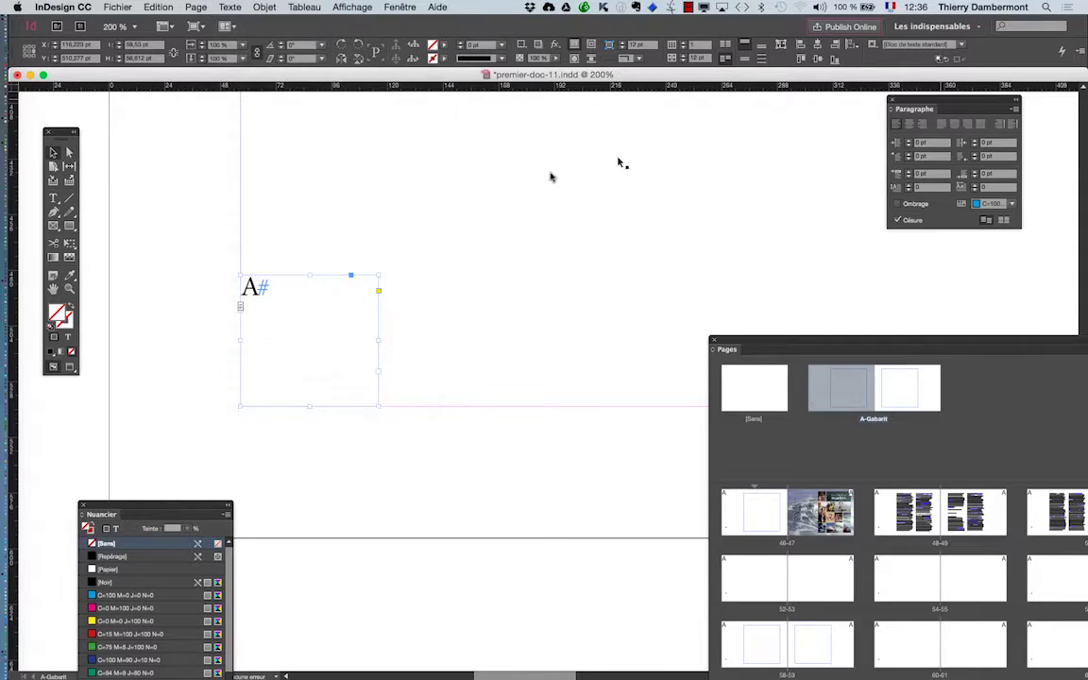
{"action": "left_click_drag", "start_coordinate": [941, 102], "coordinate": [488, 230]}
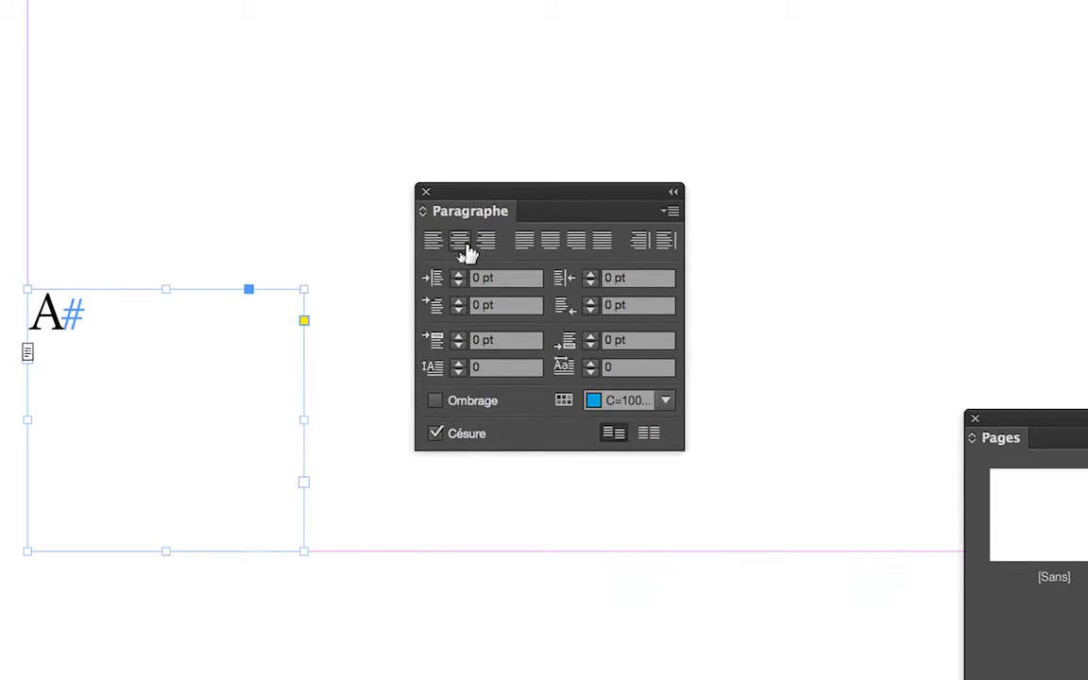
{"action": "left_click", "coordinate": [467, 251]}
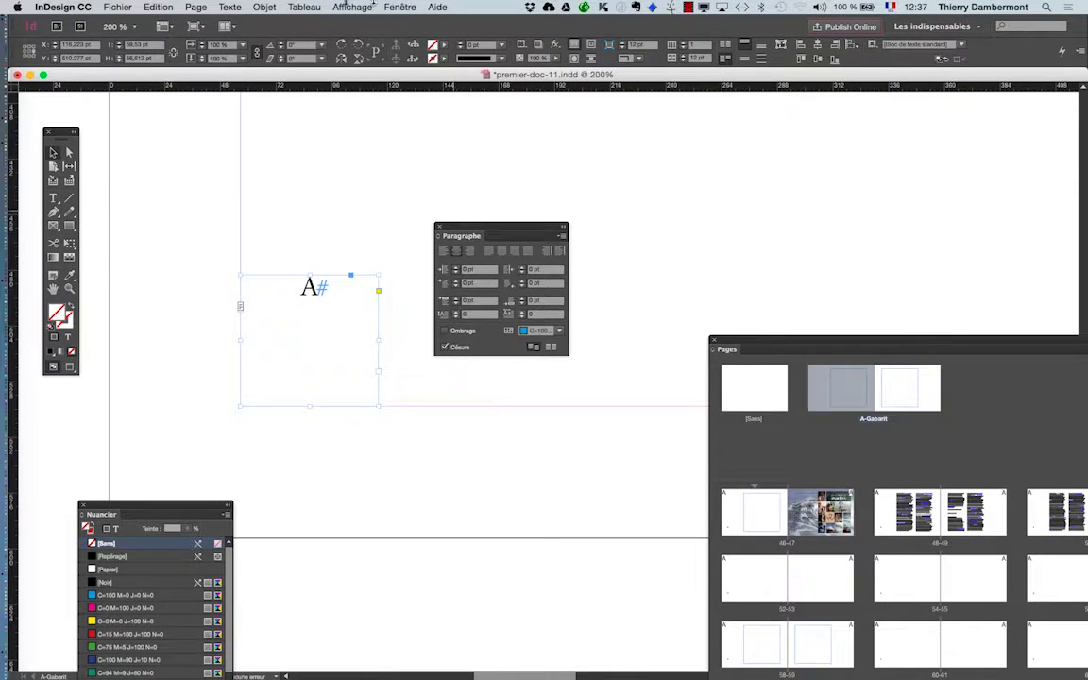
Step: Centre the page number vertically in its text frame by setting the frame's vertical justification to Centrer, and close the paragraph settings
{"action": "left_click", "coordinate": [262, 7]}
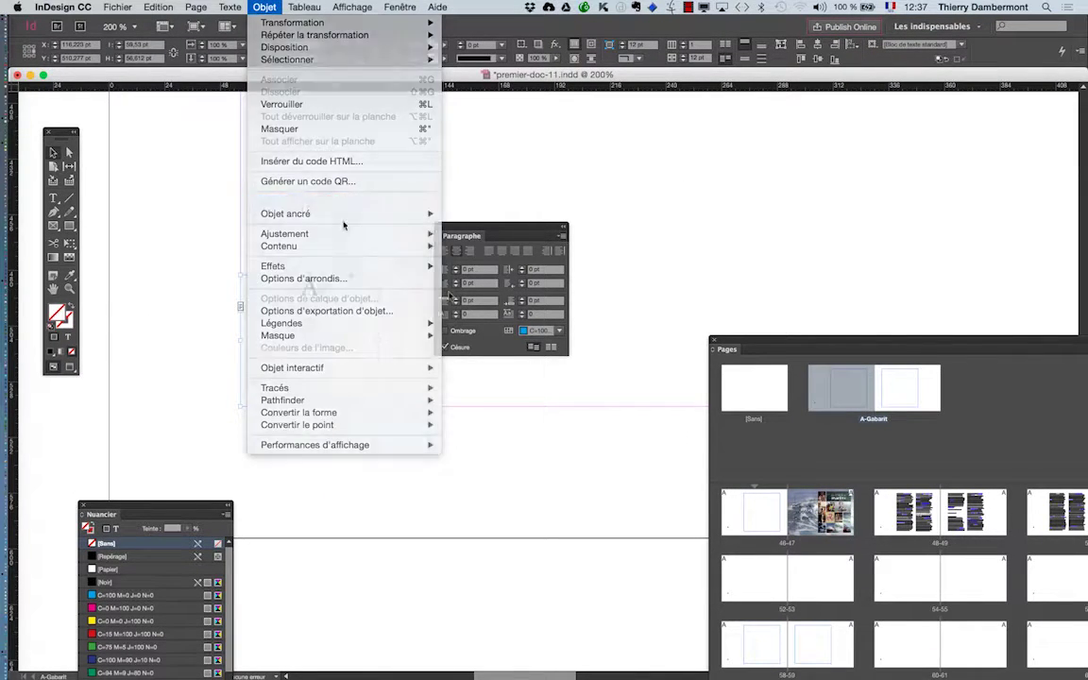
{"action": "left_click", "coordinate": [572, 356]}
{"action": "left_click", "coordinate": [758, 412]}
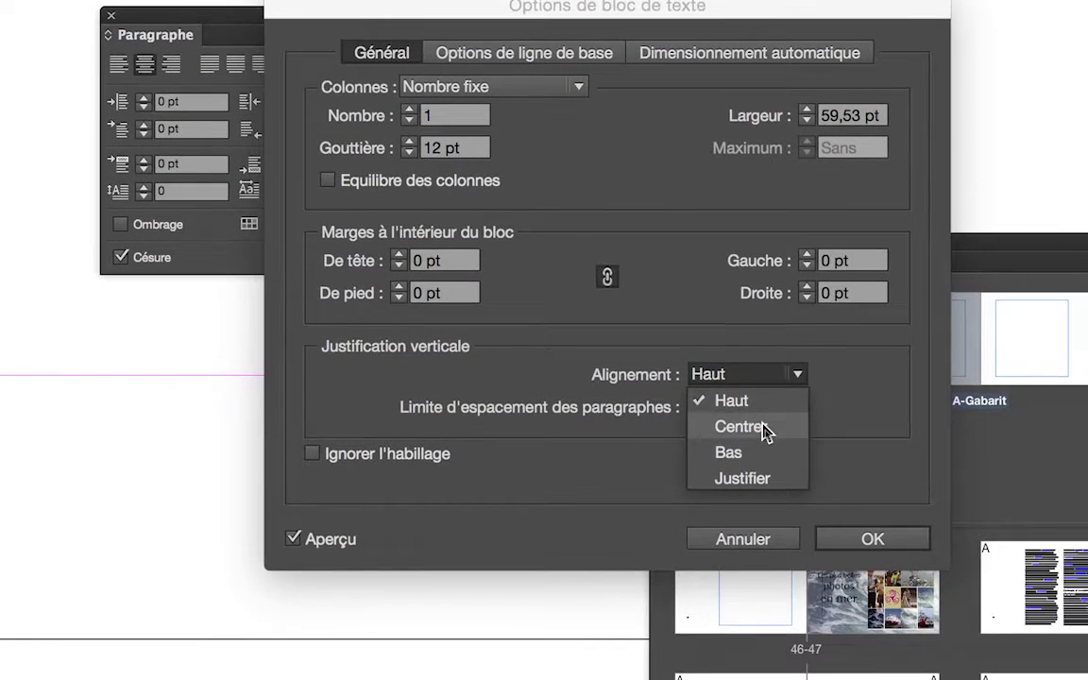
{"action": "left_click", "coordinate": [772, 441]}
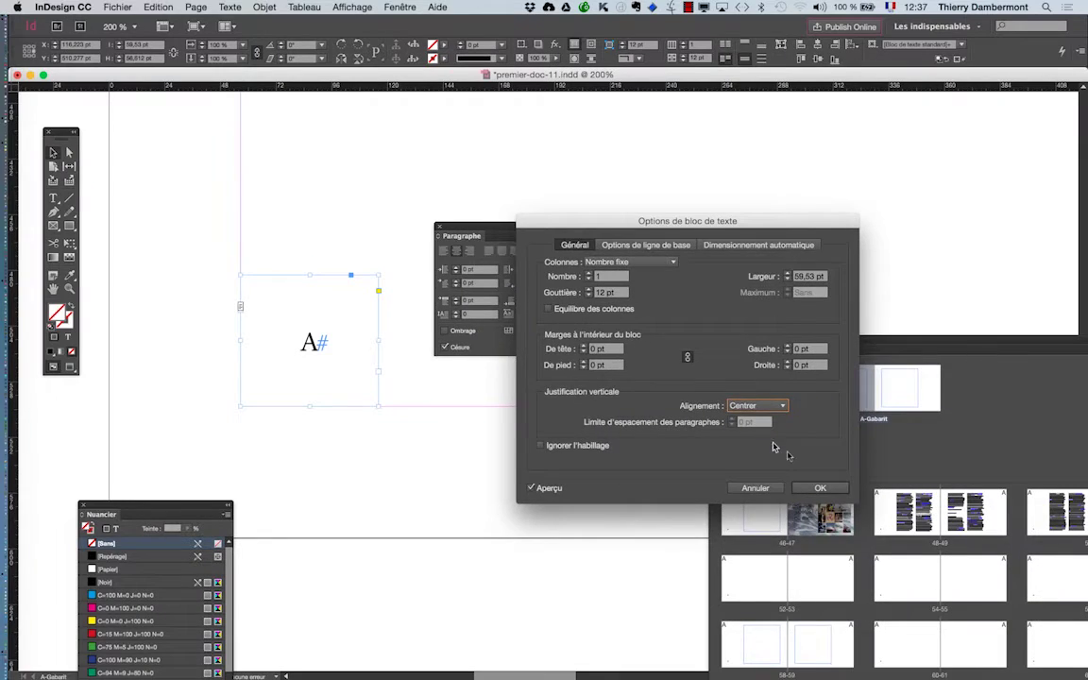
{"action": "key", "text": "Return"}
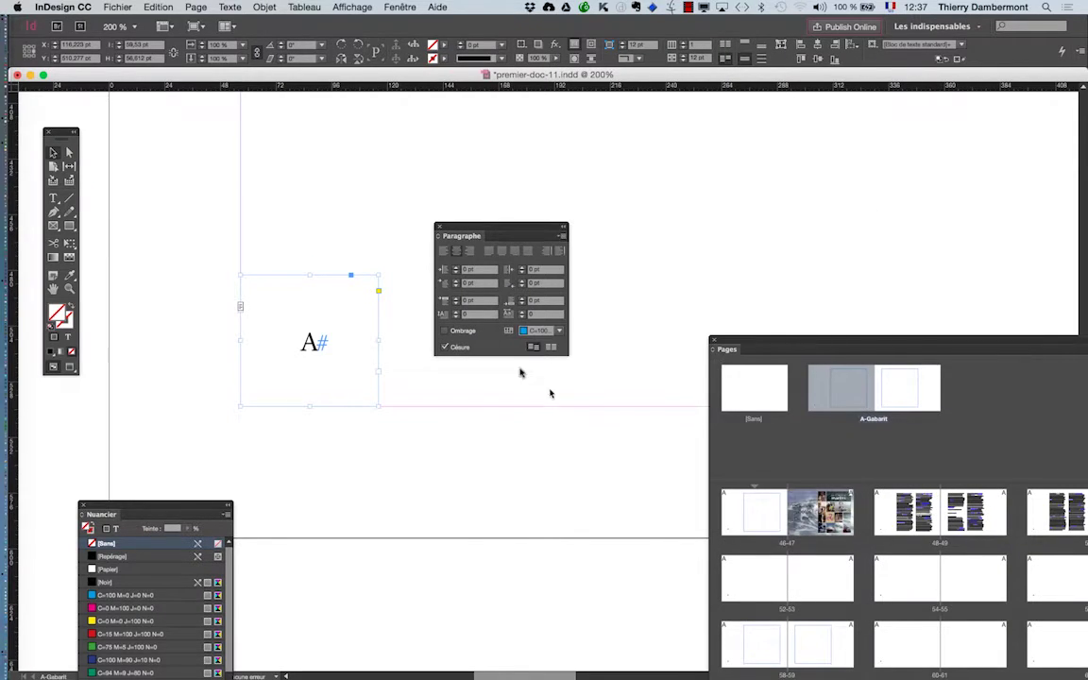
{"action": "left_click", "coordinate": [439, 229]}
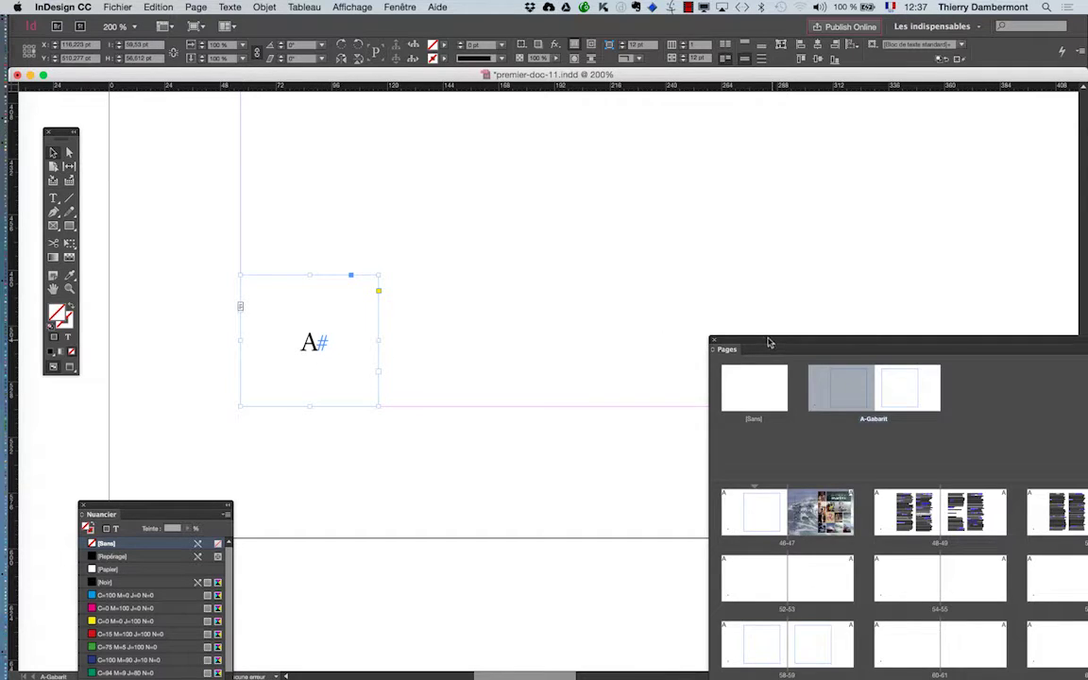
Step: Check the automatic page number on document pages 46, 52, 58 and 64
{"action": "left_click_drag", "start_coordinate": [770, 342], "coordinate": [586, 121]}
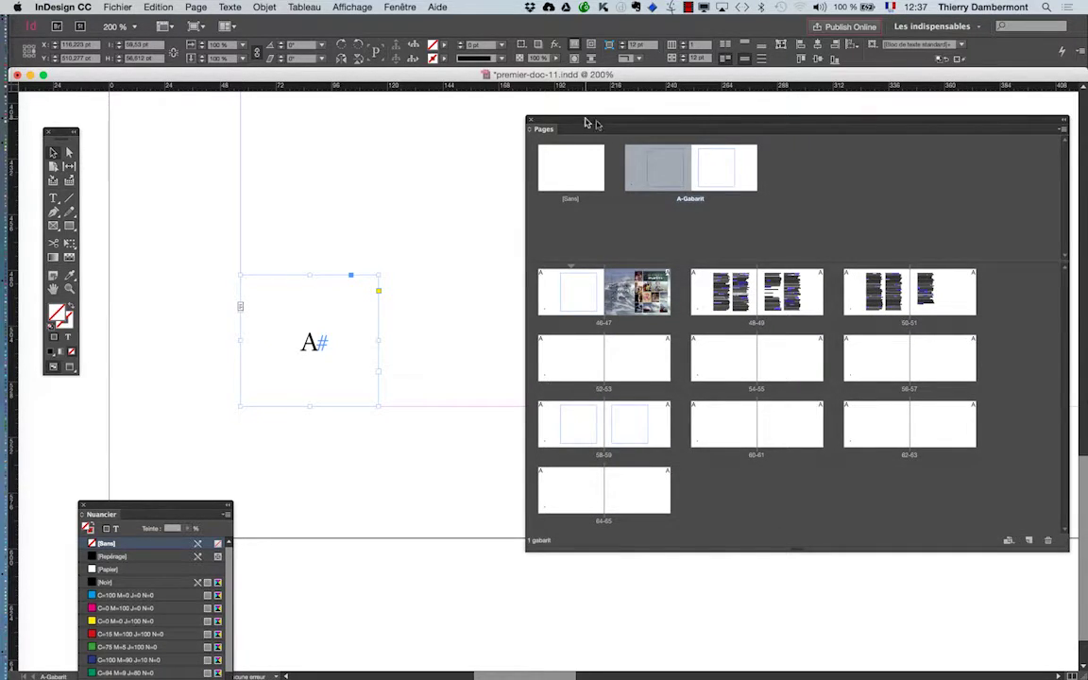
{"action": "double_click", "coordinate": [565, 283]}
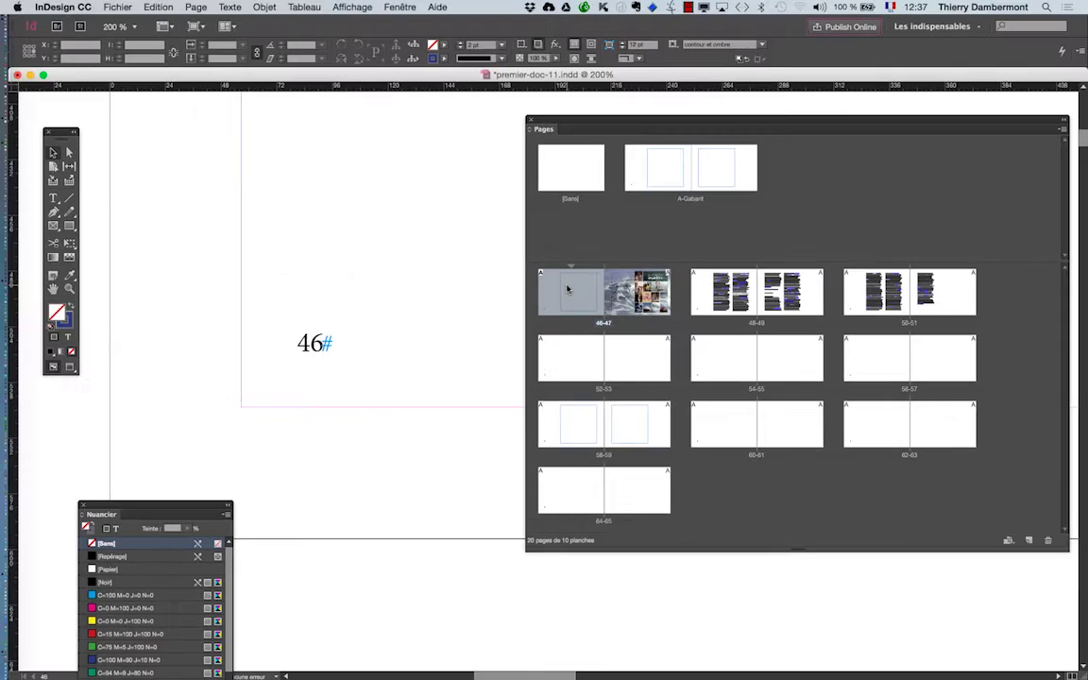
{"action": "double_click", "coordinate": [587, 360]}
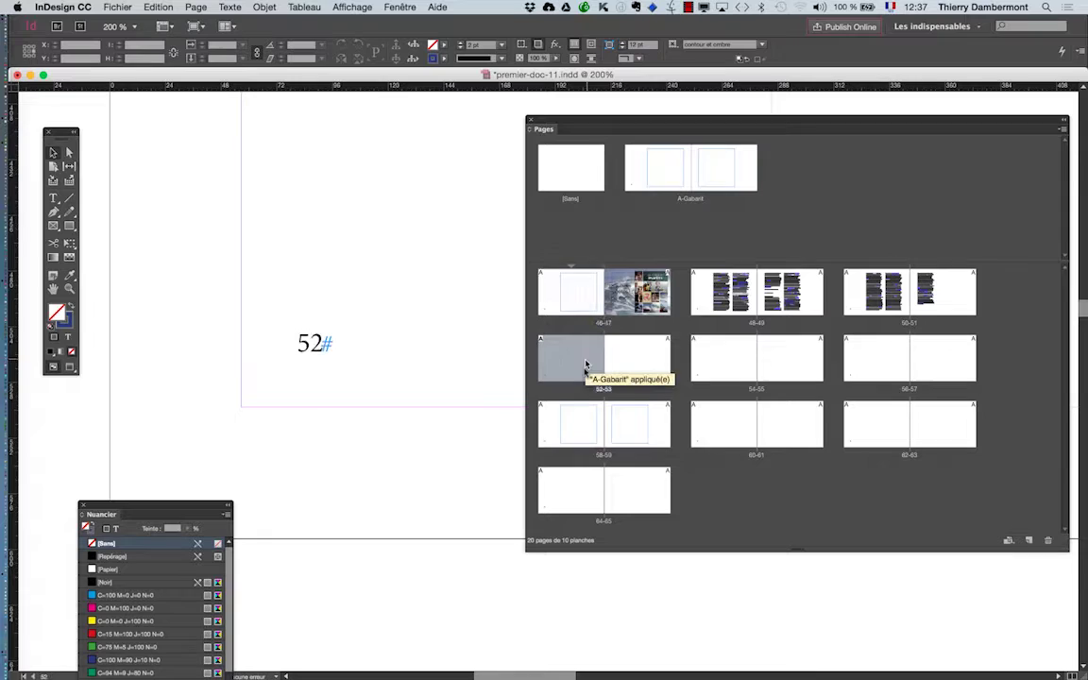
{"action": "double_click", "coordinate": [580, 423]}
{"action": "left_click", "coordinate": [580, 490]}
{"action": "double_click", "coordinate": [580, 490]}
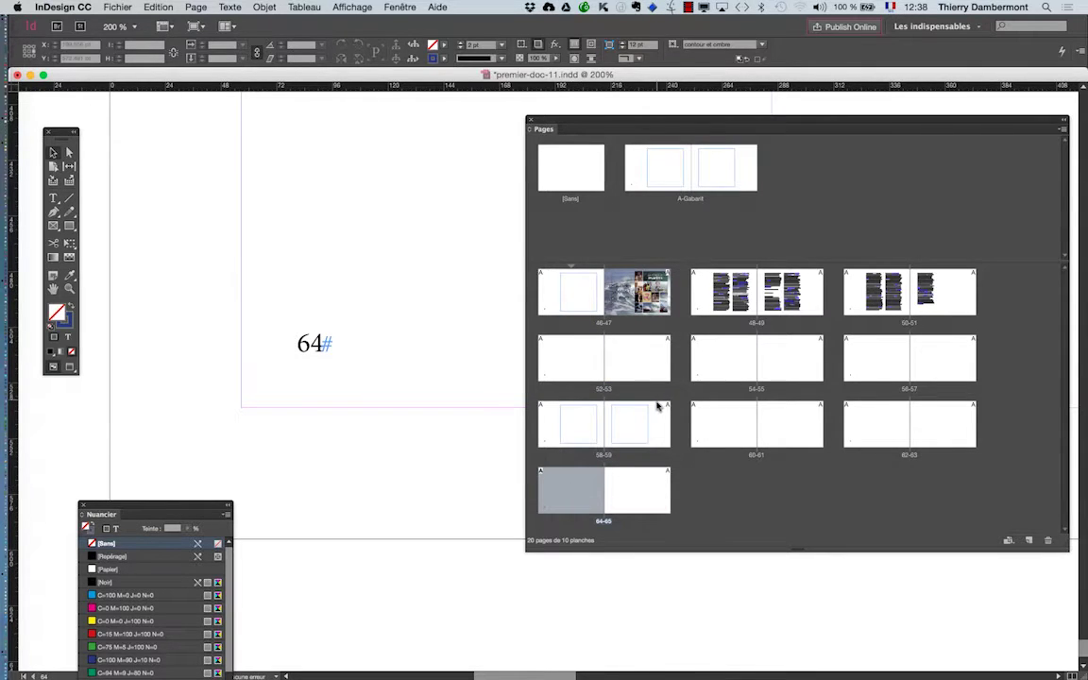
Step: Duplicate the page number frame from the left page of the A-Gabarit master into the lower outer margin corner of its right page
{"action": "key", "text": "super+minus"}
{"action": "key", "text": "super+minus"}
{"action": "key", "text": "super+minus"}
{"action": "key", "text": "super+minus"}
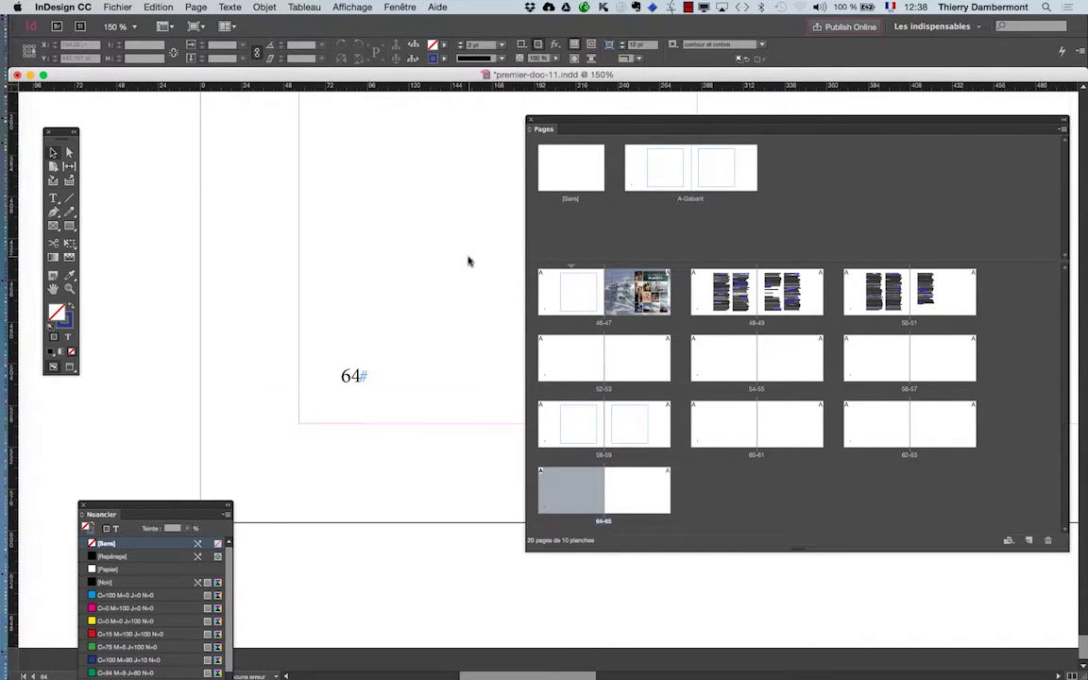
{"action": "double_click", "coordinate": [651, 179]}
{"action": "left_click_drag", "start_coordinate": [637, 123], "coordinate": [511, 578]}
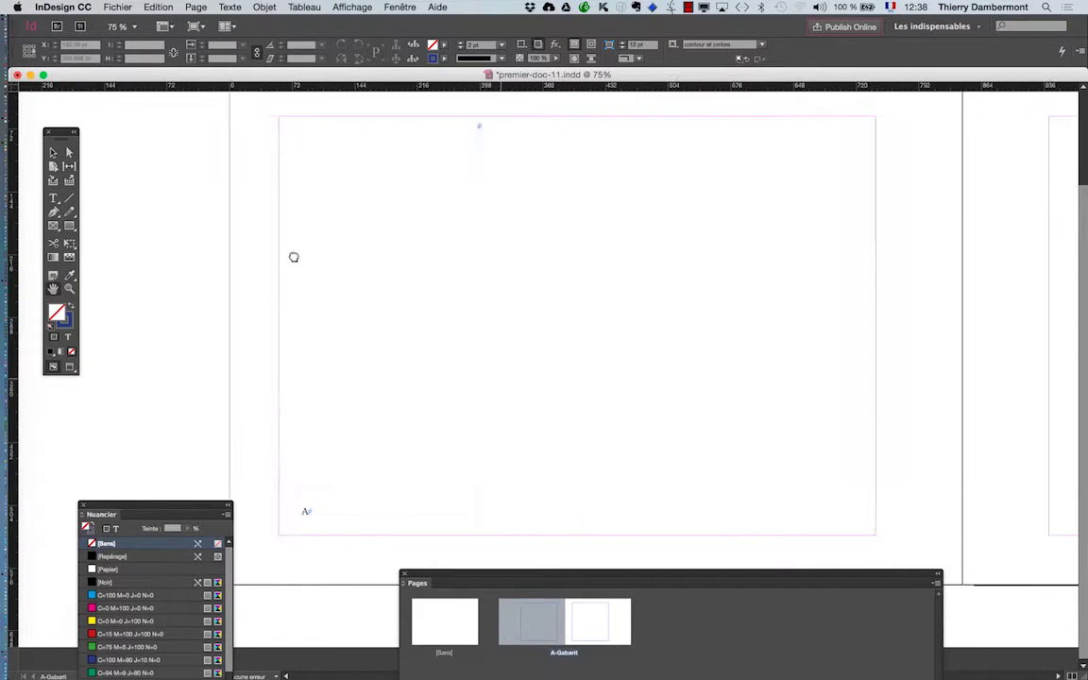
{"action": "scroll", "coordinate": [299, 263], "scroll_direction": "right", "scroll_amount": 3}
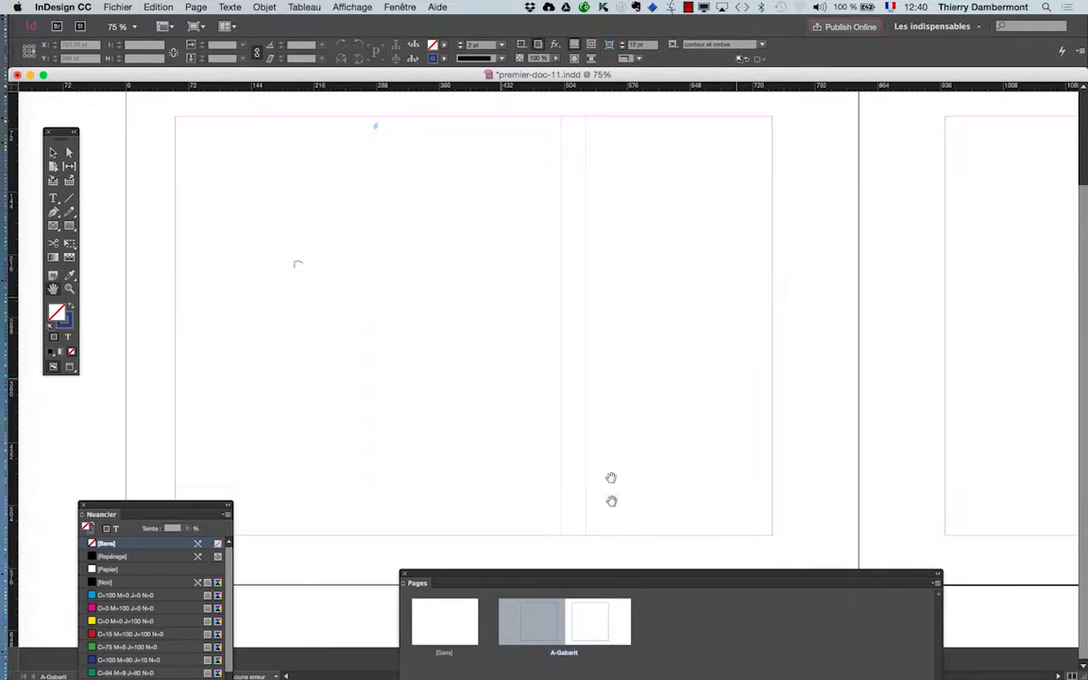
{"action": "left_click_drag", "start_coordinate": [623, 579], "coordinate": [730, 608]}
{"action": "double_click", "coordinate": [676, 306]}
{"action": "key", "text": "super+minus"}
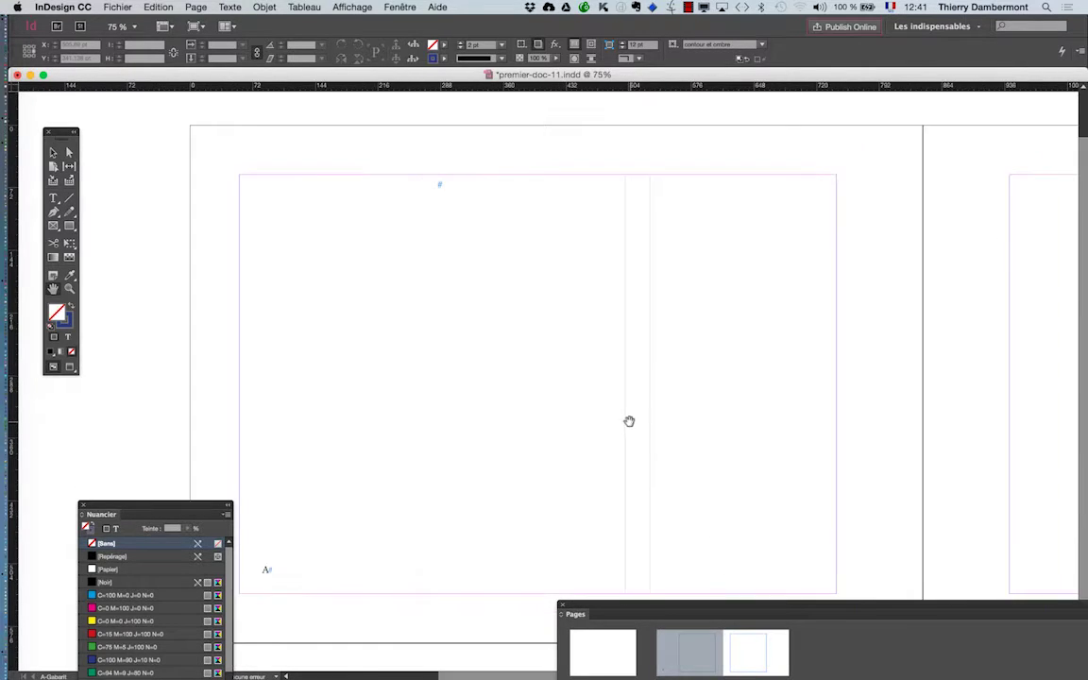
{"action": "key", "text": "super+minus"}
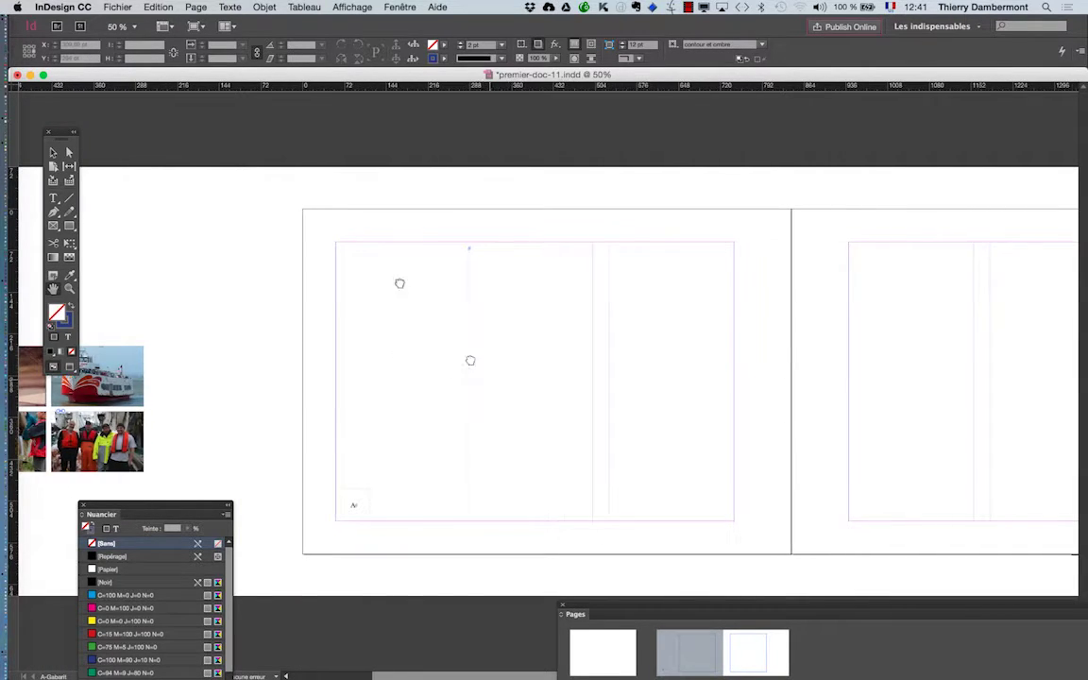
{"action": "scroll", "coordinate": [398, 284], "scroll_direction": "right", "scroll_amount": 5}
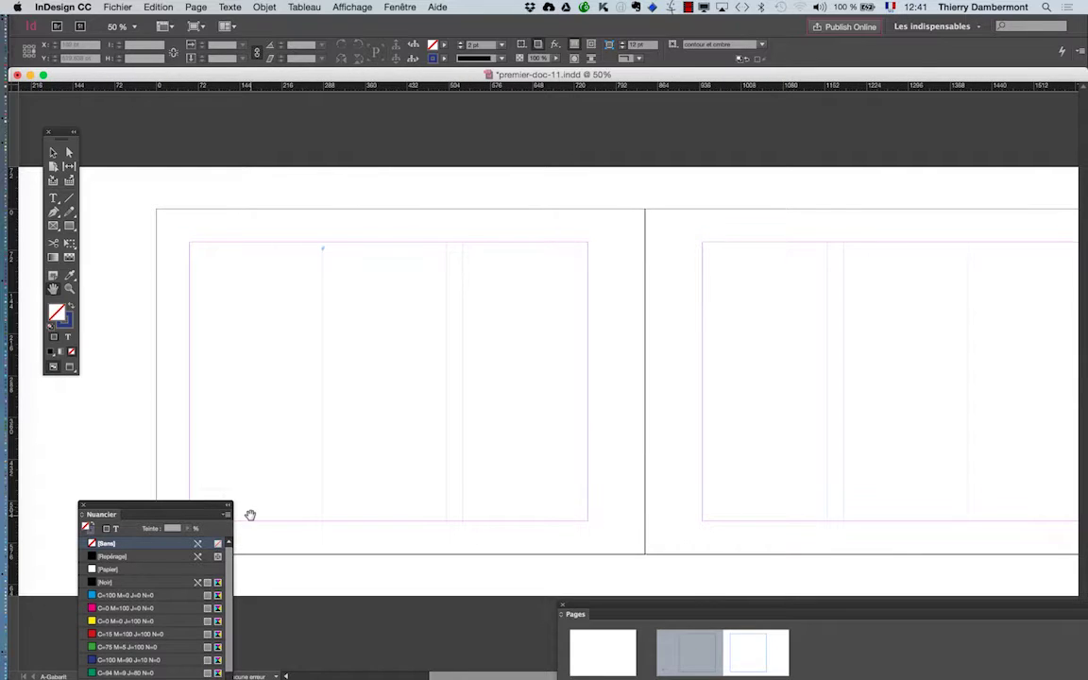
{"action": "scroll", "coordinate": [631, 436], "scroll_direction": "right", "scroll_amount": 2}
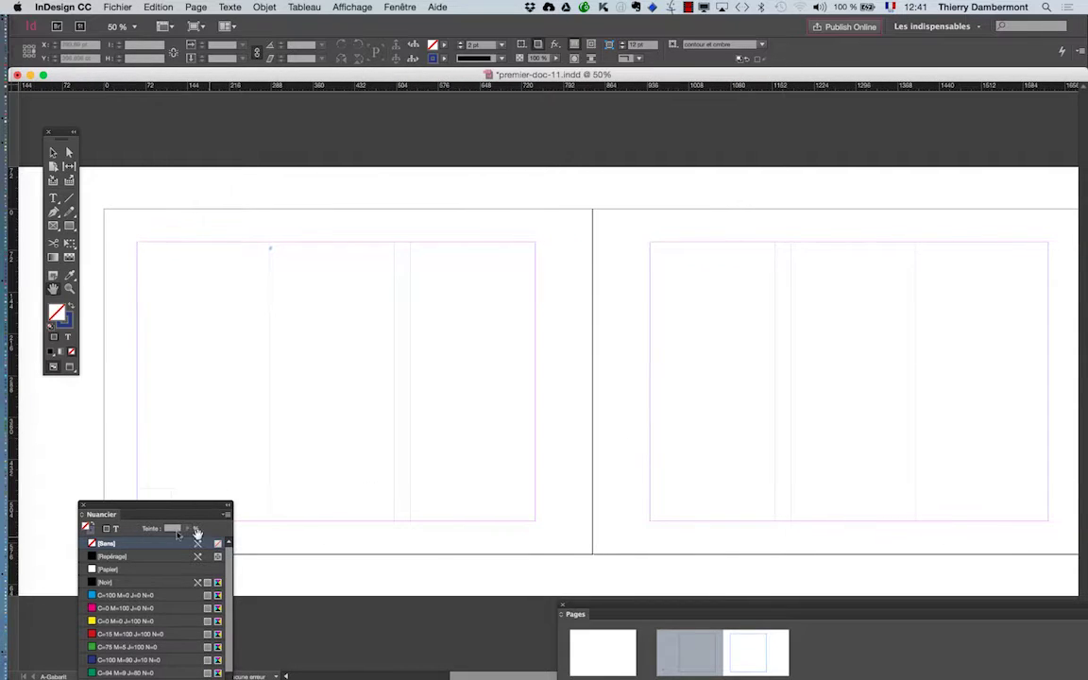
{"action": "left_click_drag", "start_coordinate": [194, 511], "coordinate": [190, 591]}
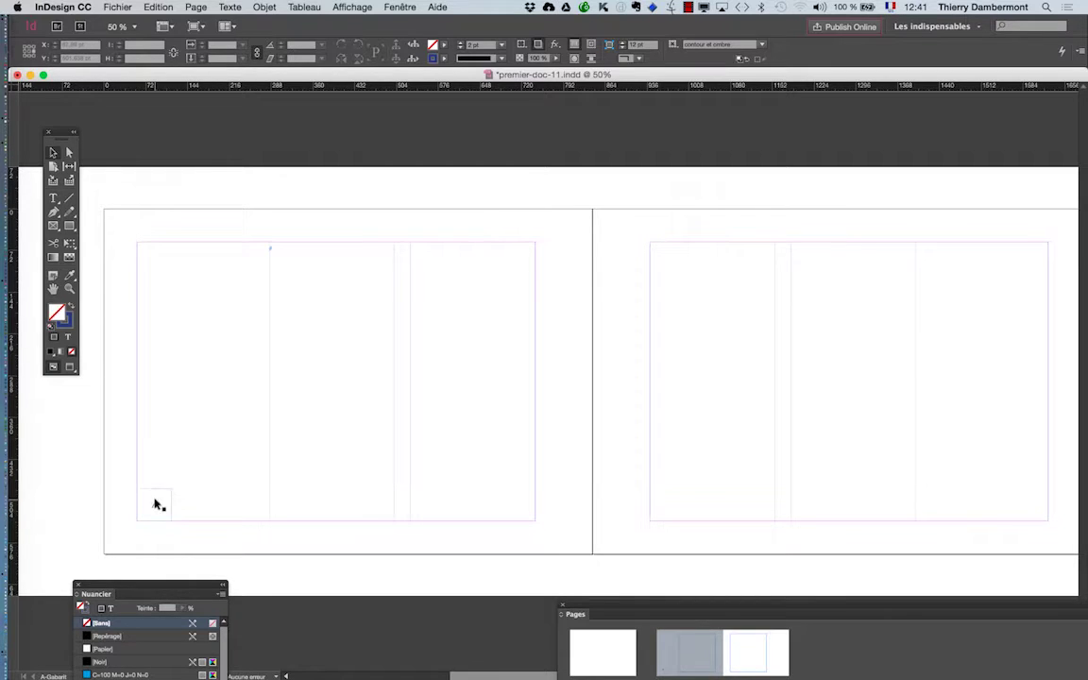
{"action": "left_click", "coordinate": [158, 506]}
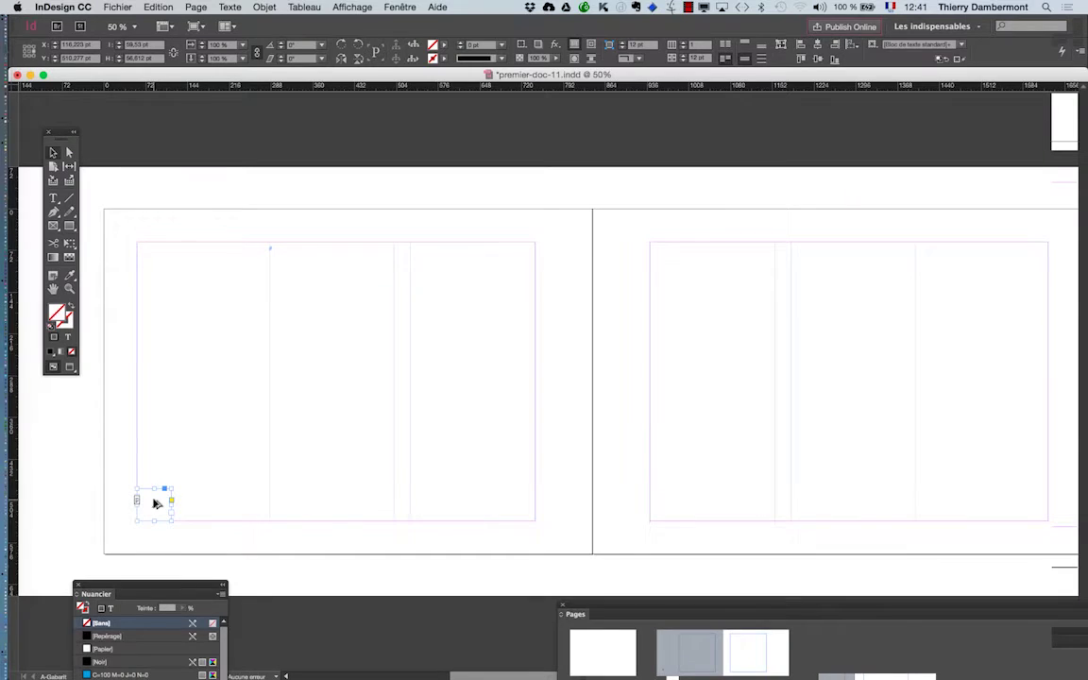
{"action": "left_click_drag", "start_coordinate": [279, 511], "coordinate": [1030, 506]}
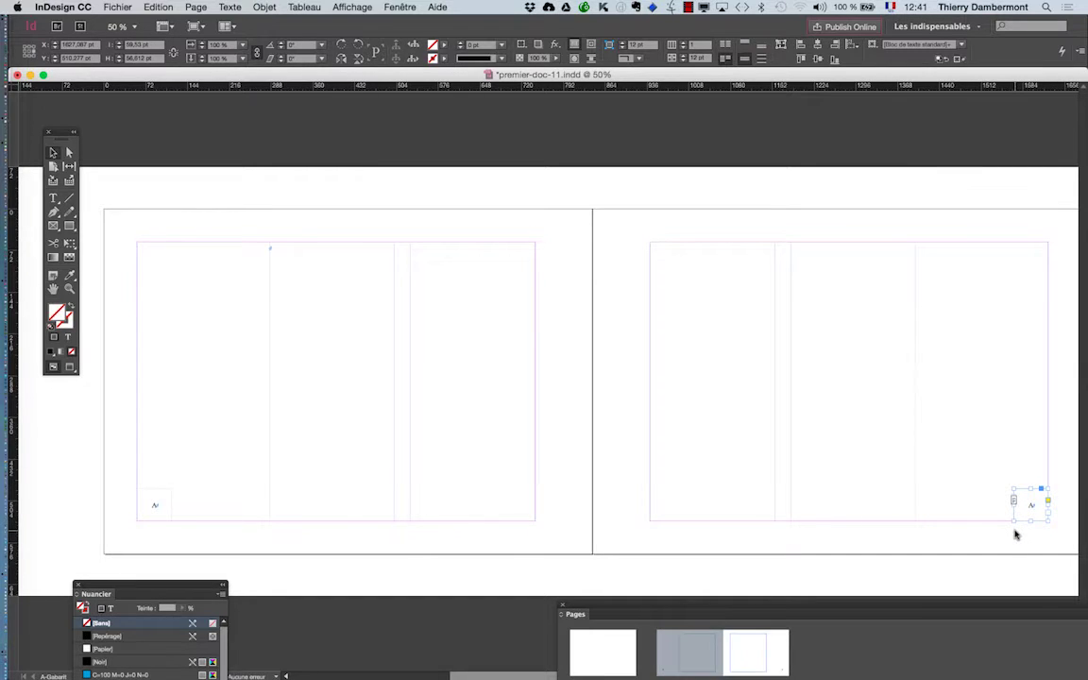
Step: Examine the page numbers on both pages of spread 48-49 in preview mode, without guides and frame edges
{"action": "left_click_drag", "start_coordinate": [804, 607], "coordinate": [605, 194]}
{"action": "double_click", "coordinate": [645, 436]}
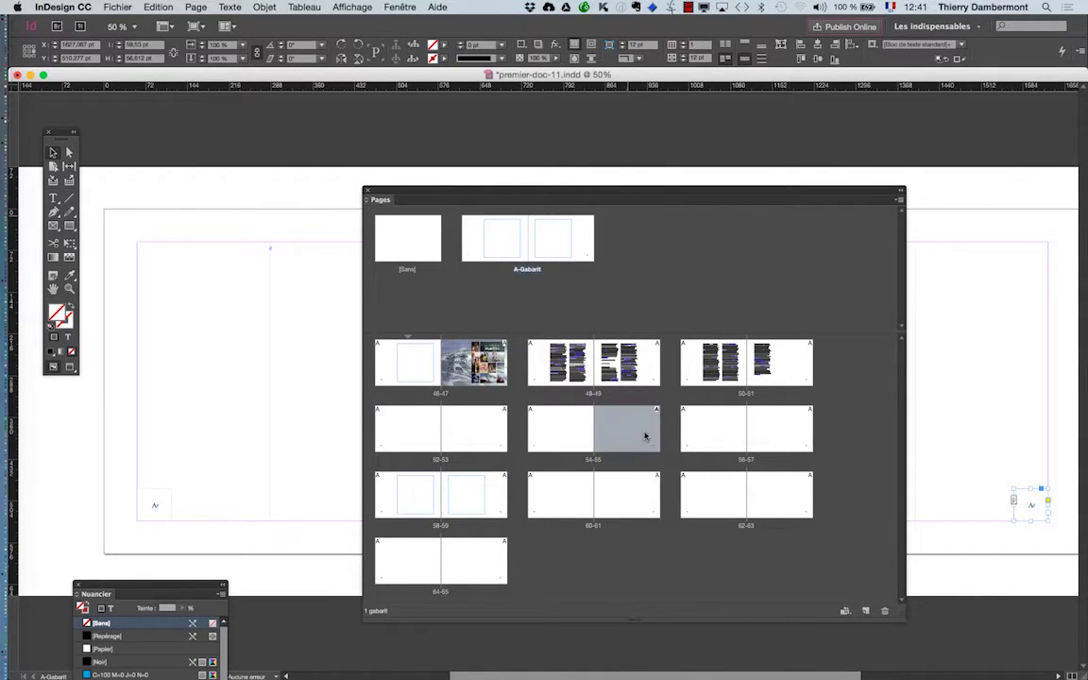
{"action": "left_click", "coordinate": [638, 381]}
{"action": "double_click", "coordinate": [639, 381]}
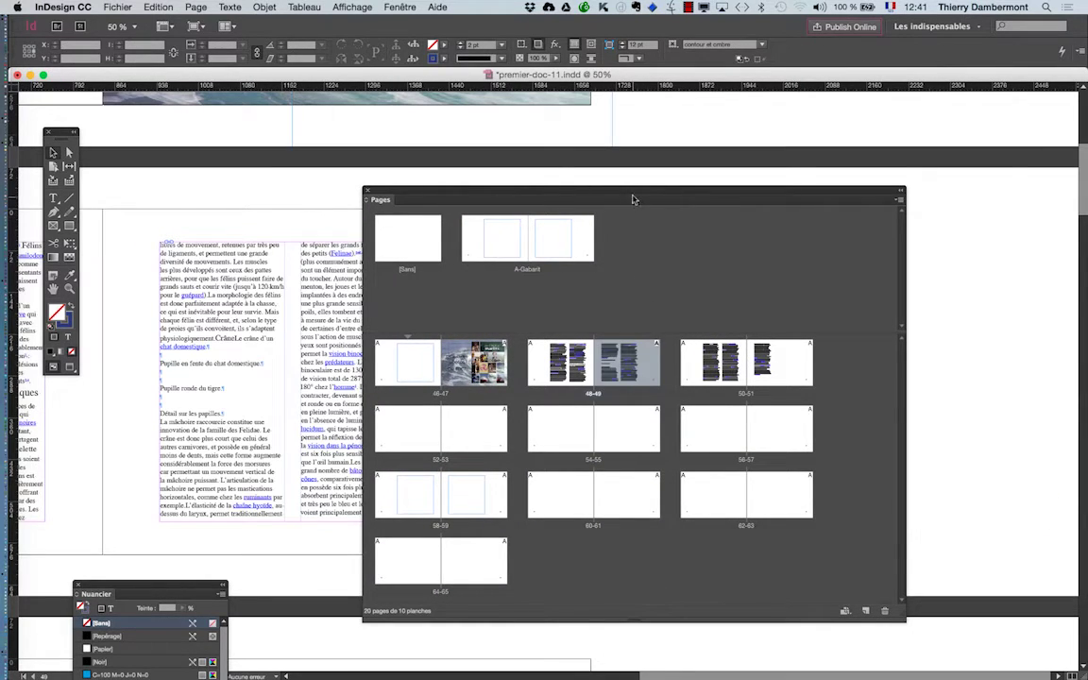
{"action": "left_click_drag", "start_coordinate": [634, 195], "coordinate": [657, 601]}
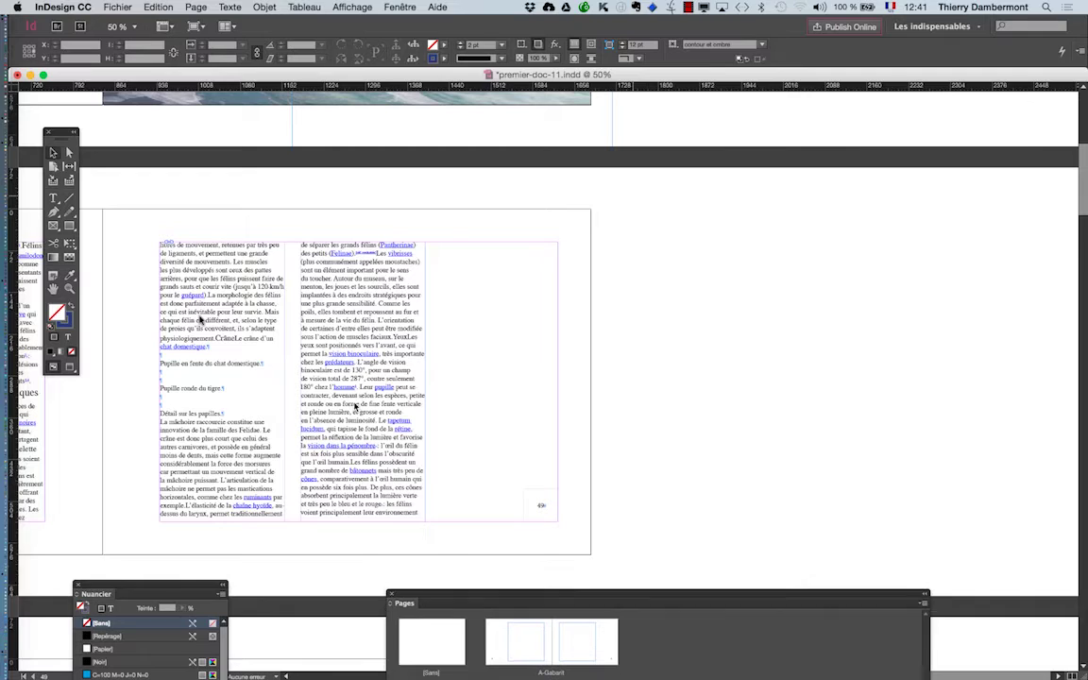
{"action": "left_click", "coordinate": [52, 290]}
{"action": "left_click_drag", "start_coordinate": [303, 362], "coordinate": [753, 314]}
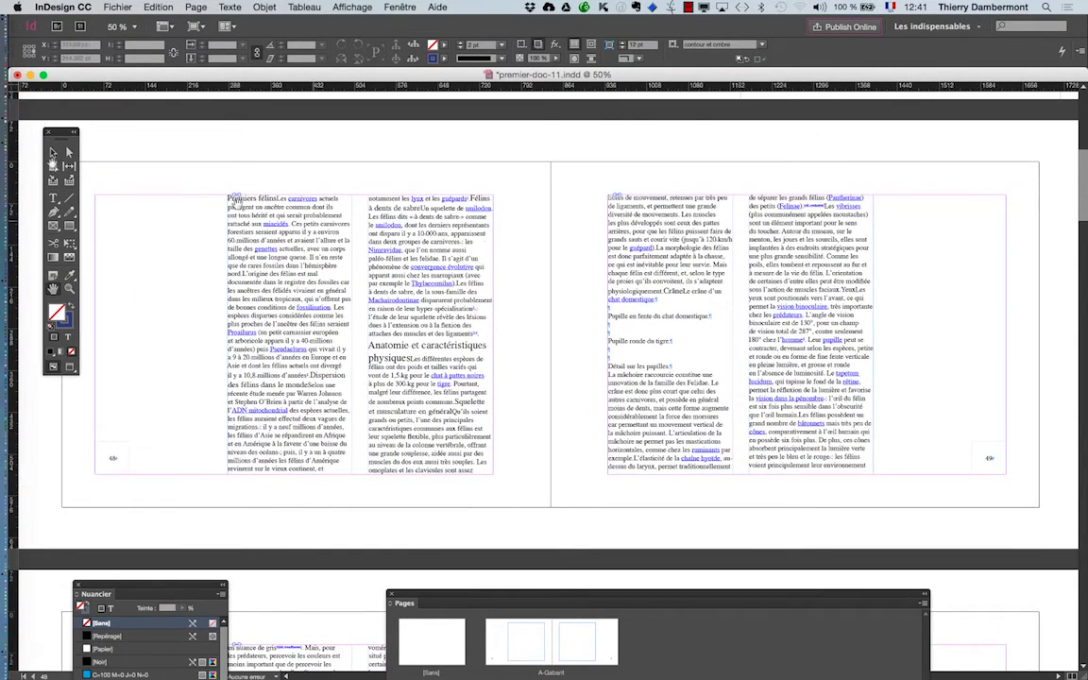
{"action": "left_click", "coordinate": [69, 366]}
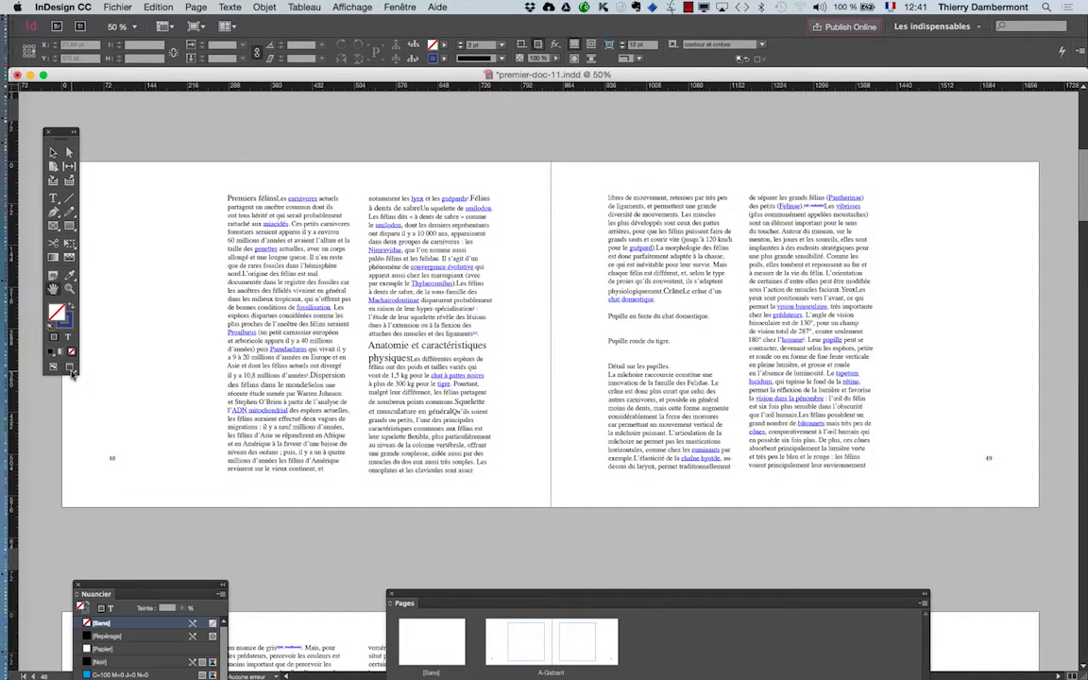
Step: Save the document under the new name premier-doc-12.indd in the folder jour 1 ID avancé
{"action": "left_click", "coordinate": [117, 6]}
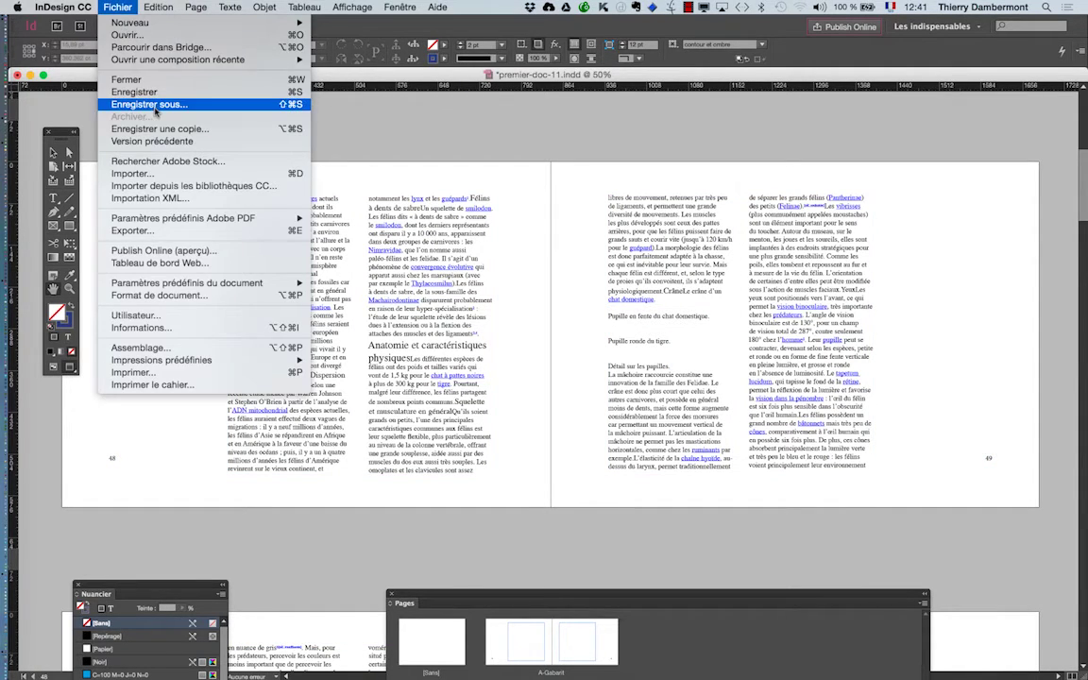
{"action": "left_click", "coordinate": [142, 102]}
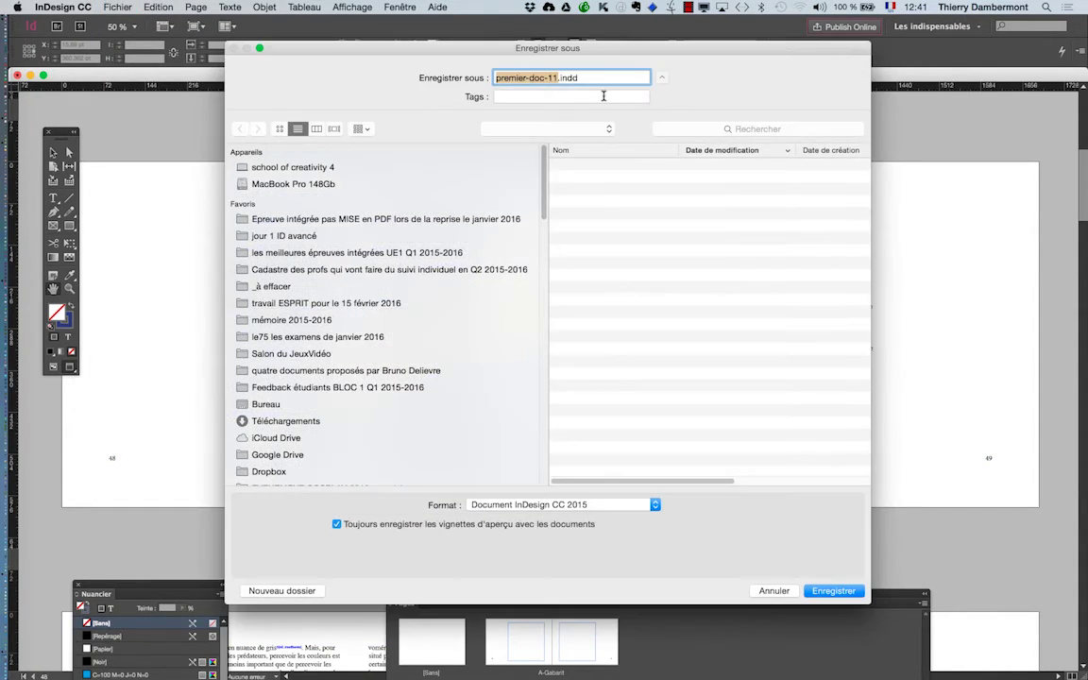
{"action": "left_click", "coordinate": [555, 78]}
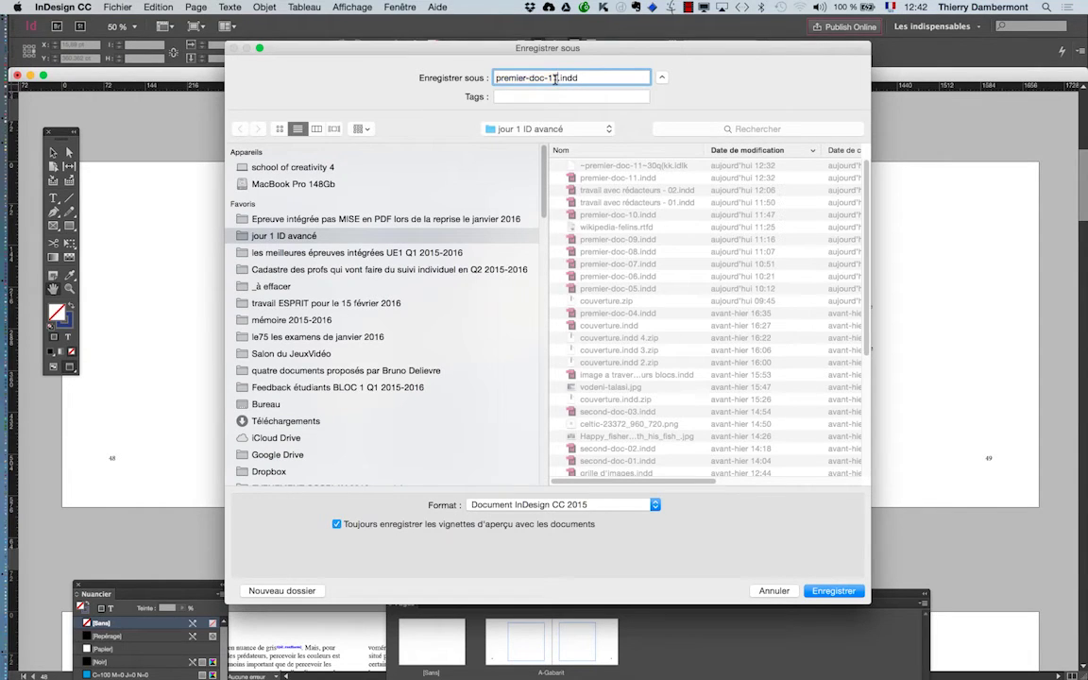
{"action": "type", "text": "2"}
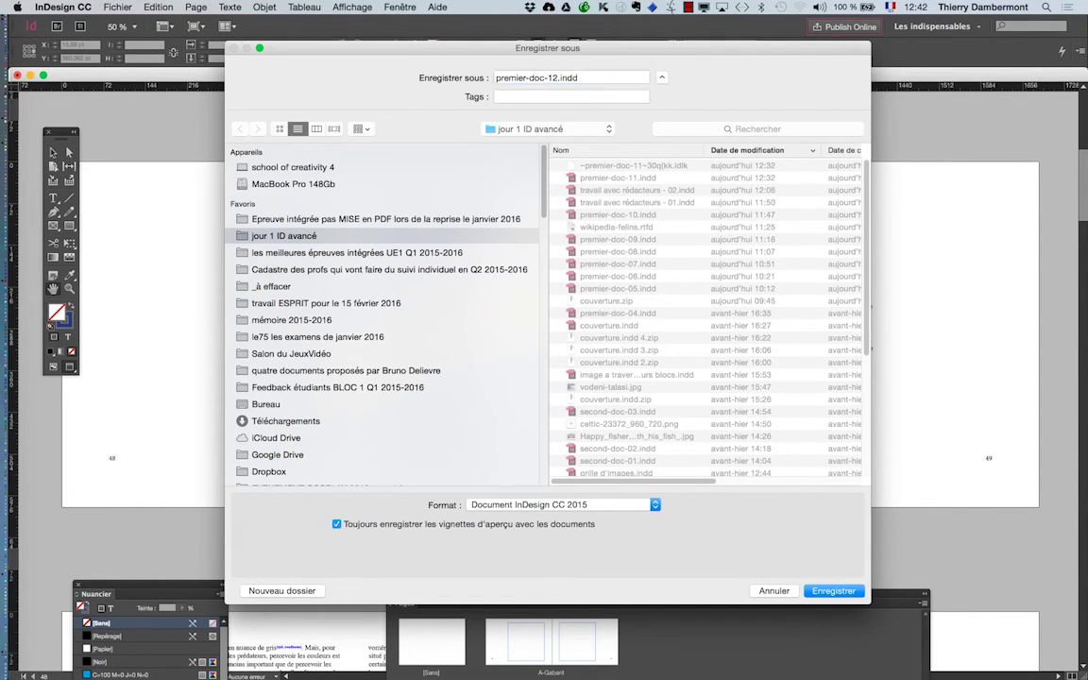